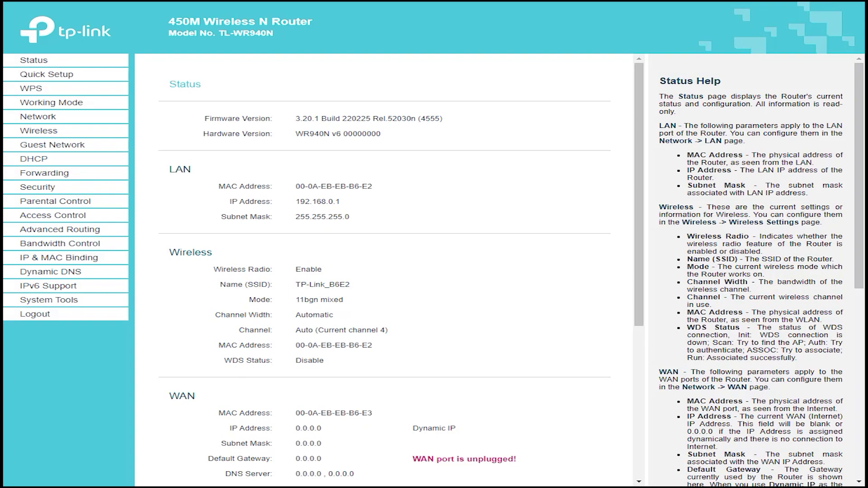
# Annotate the router model header and the Status, LAN and Wireless headings, then scroll down to Traffic Statistics
pyautogui.moveTo(285, 55)
pyautogui.mouseDown()
pyautogui.moveTo(153, 41)
pyautogui.moveTo(223, 10)
pyautogui.moveTo(191, 46)
pyautogui.mouseUp()
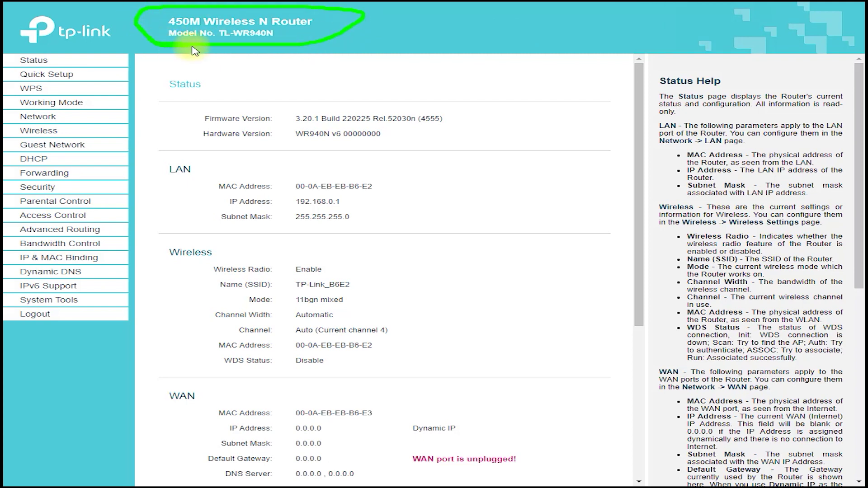
pyautogui.moveTo(57, 64)
pyautogui.mouseDown()
pyautogui.moveTo(178, 77)
pyautogui.moveTo(155, 85)
pyautogui.moveTo(164, 85)
pyautogui.mouseUp()
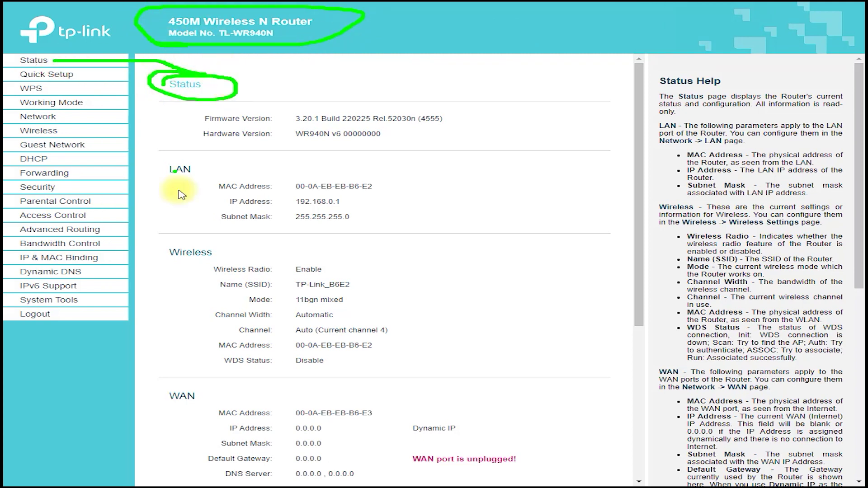
pyautogui.moveTo(167, 185); pyautogui.dragTo(199, 184)
pyautogui.moveTo(167, 263)
pyautogui.mouseDown()
pyautogui.moveTo(185, 271)
pyautogui.moveTo(199, 258)
pyautogui.mouseUp()
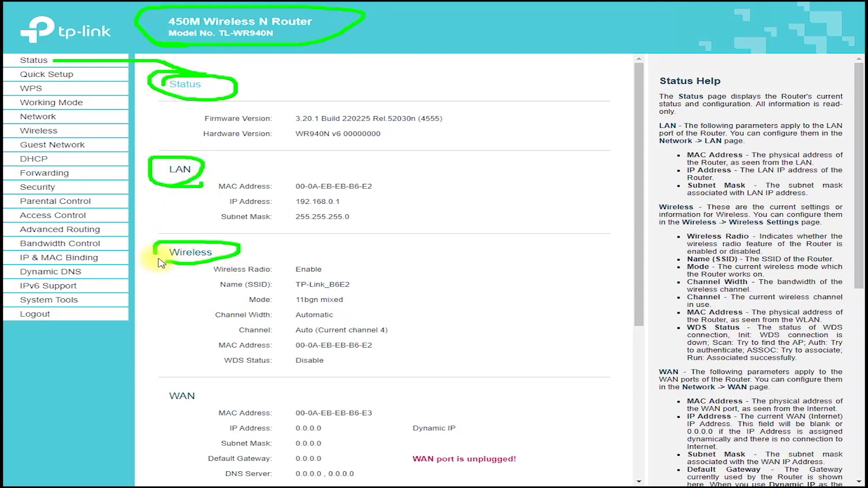
pyautogui.moveTo(176, 410)
pyautogui.mouseDown()
pyautogui.moveTo(172, 384)
pyautogui.moveTo(271, 410)
pyautogui.mouseUp()
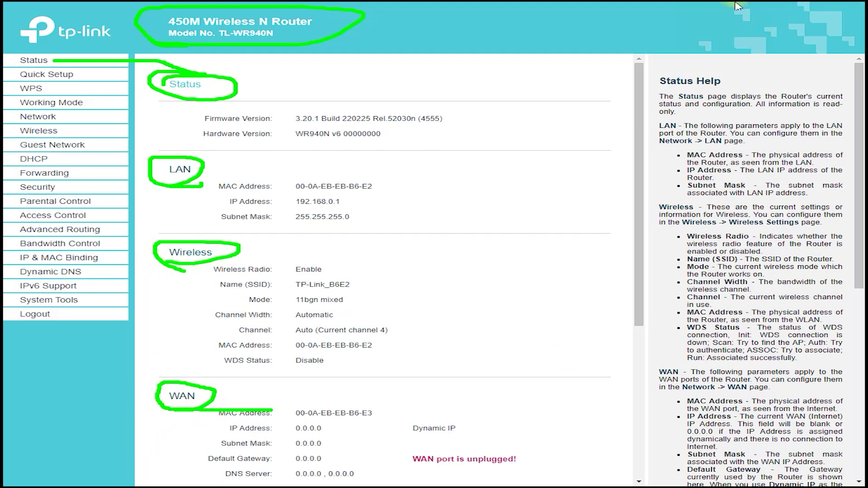
pyautogui.scroll(-5, 556, 206)
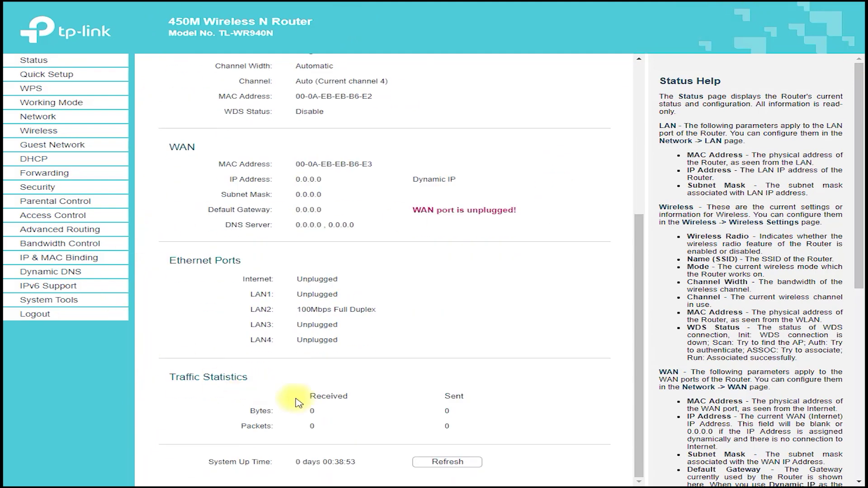
# Start Quick Setup and mark the three working mode choices, underlining Access Point
pyautogui.click(45, 74)
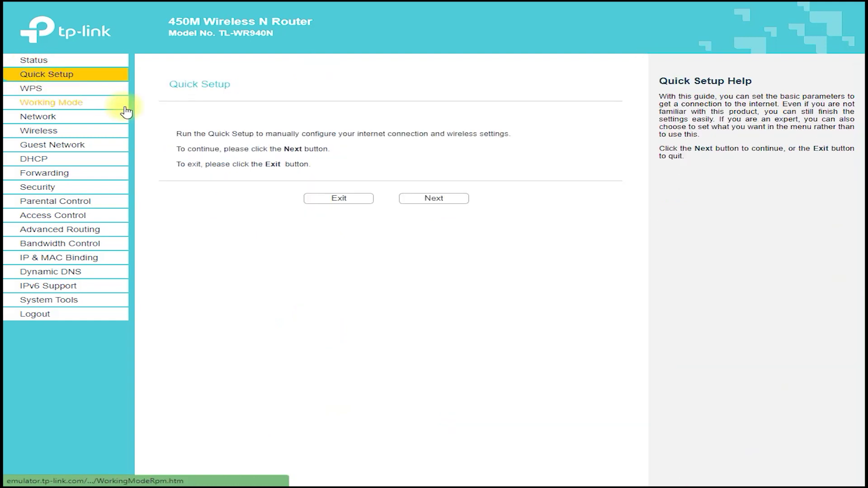
pyautogui.click(434, 201)
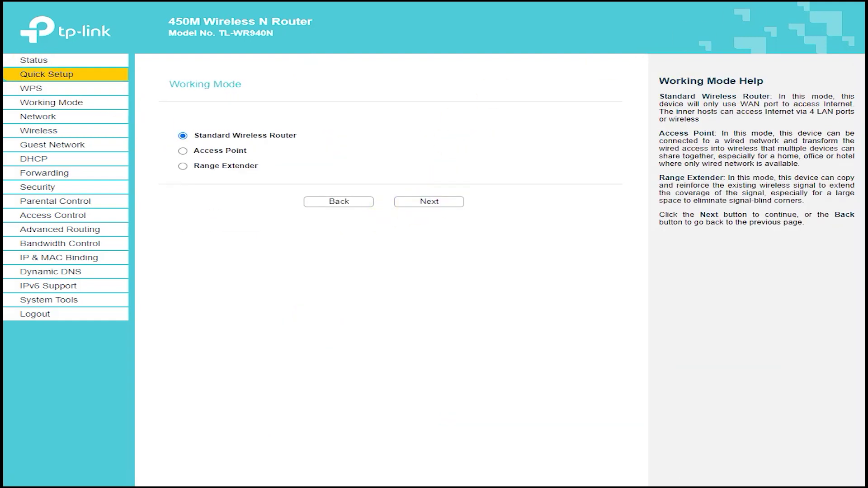
pyautogui.moveTo(213, 190)
pyautogui.mouseDown()
pyautogui.moveTo(339, 121)
pyautogui.moveTo(228, 192)
pyautogui.mouseUp()
pyautogui.moveTo(175, 172); pyautogui.dragTo(287, 174)
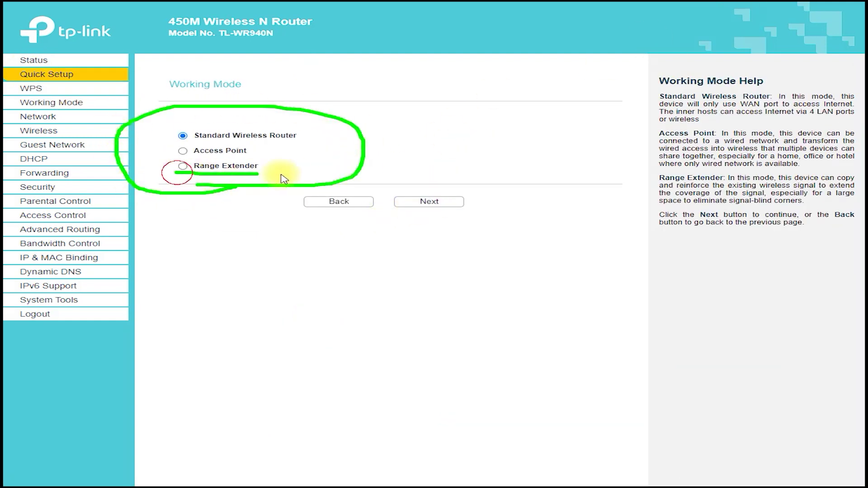
pyautogui.moveTo(191, 159)
pyautogui.mouseDown()
pyautogui.moveTo(265, 157)
pyautogui.moveTo(219, 120)
pyautogui.moveTo(194, 142)
pyautogui.moveTo(201, 144)
pyautogui.mouseUp()
# Advance to the WAN Connection Type step and mark the list of connection types
pyautogui.click(724, 4)
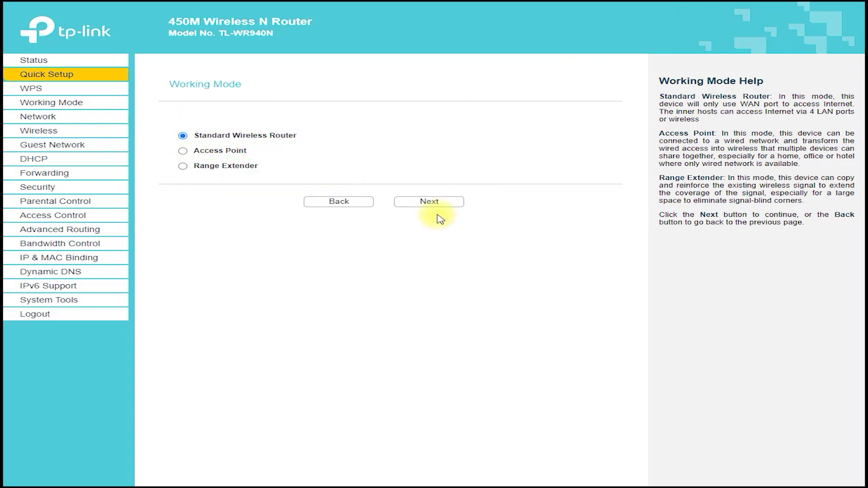
pyautogui.click(435, 204)
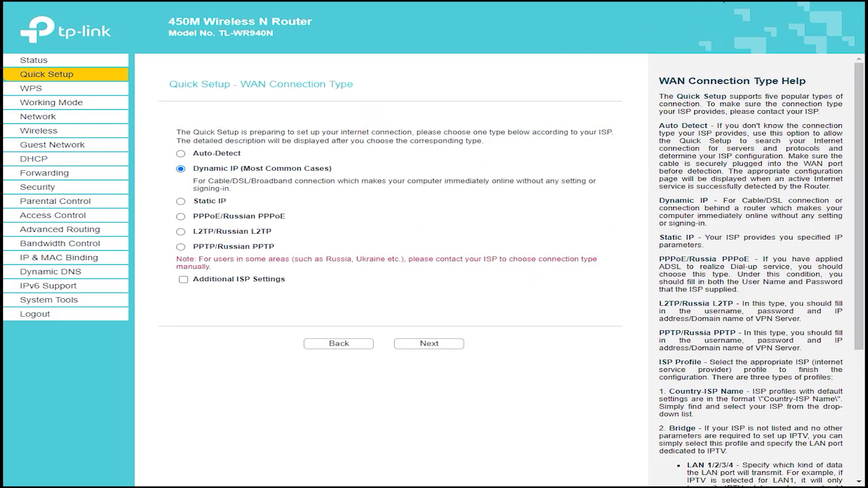
pyautogui.moveTo(212, 159)
pyautogui.mouseDown()
pyautogui.moveTo(271, 145)
pyautogui.moveTo(157, 167)
pyautogui.moveTo(158, 235)
pyautogui.moveTo(220, 301)
pyautogui.moveTo(357, 161)
pyautogui.moveTo(267, 159)
pyautogui.mouseUp()
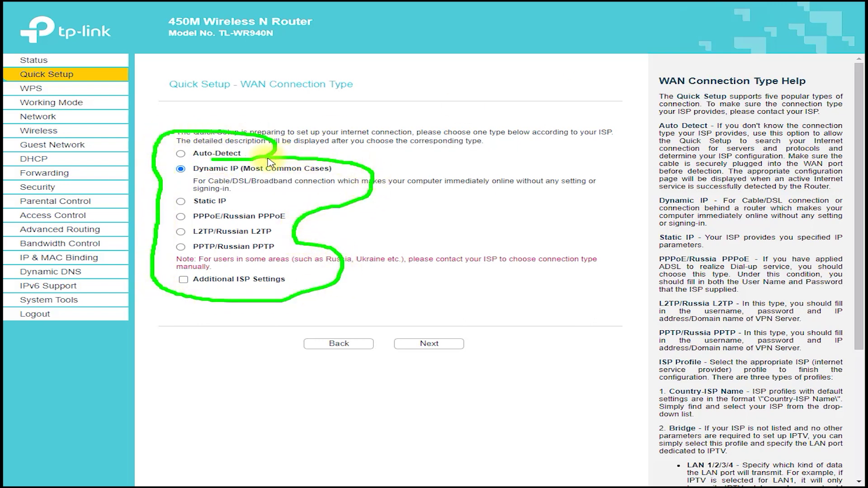
pyautogui.click(740, 4)
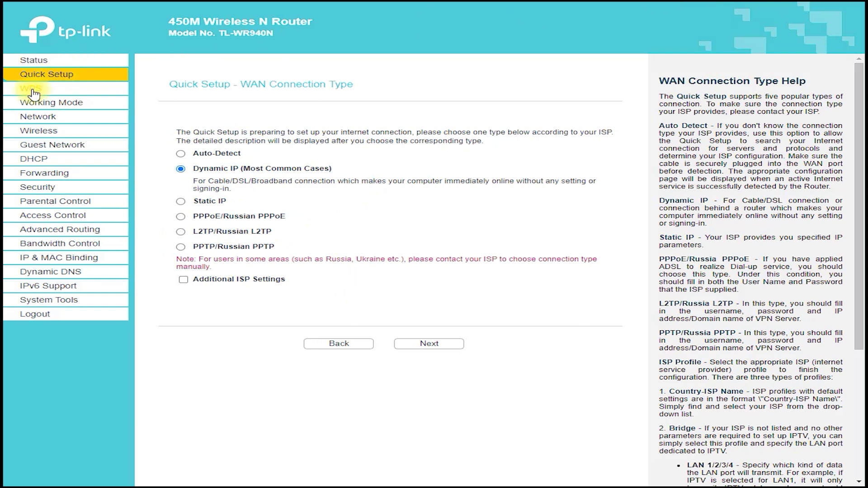
# On the WPS page, circle the Disable WPS option and check-mark the WPS status
pyautogui.click(32, 90)
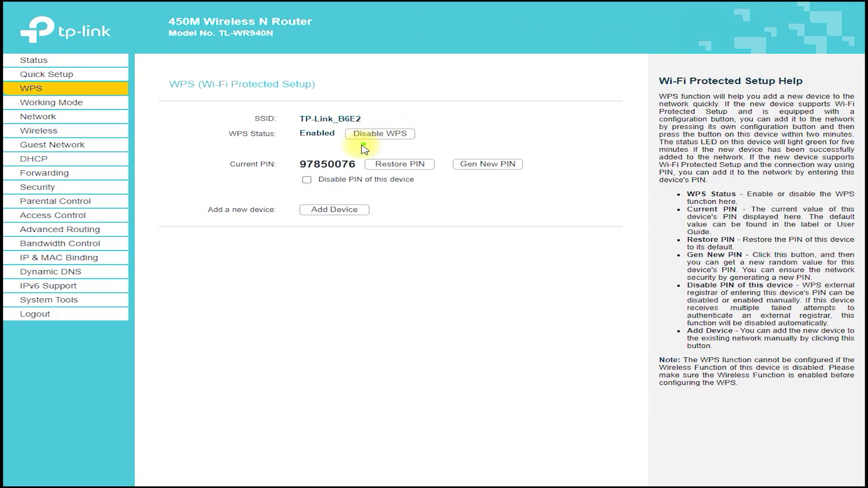
pyautogui.moveTo(364, 149)
pyautogui.mouseDown()
pyautogui.moveTo(420, 126)
pyautogui.moveTo(348, 136)
pyautogui.mouseUp()
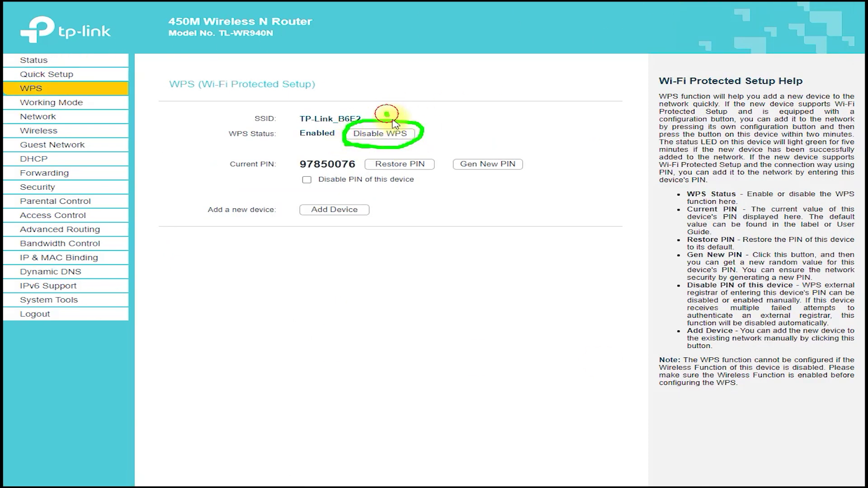
pyautogui.moveTo(393, 120); pyautogui.dragTo(511, 102)
# On the Working Mode page, link the Working Mode entry to its three mode choices
pyautogui.click(727, 3)
pyautogui.click(51, 102)
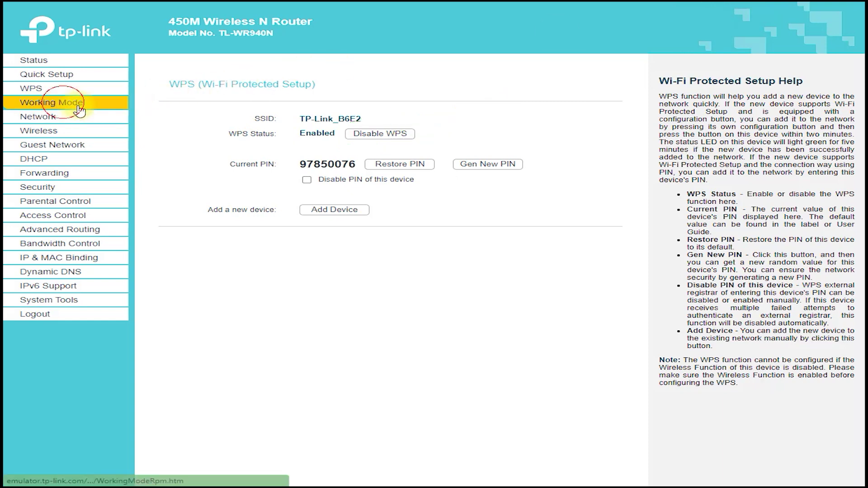
pyautogui.moveTo(108, 101)
pyautogui.mouseDown()
pyautogui.moveTo(161, 108)
pyautogui.moveTo(190, 164)
pyautogui.moveTo(243, 104)
pyautogui.moveTo(176, 160)
pyautogui.mouseUp()
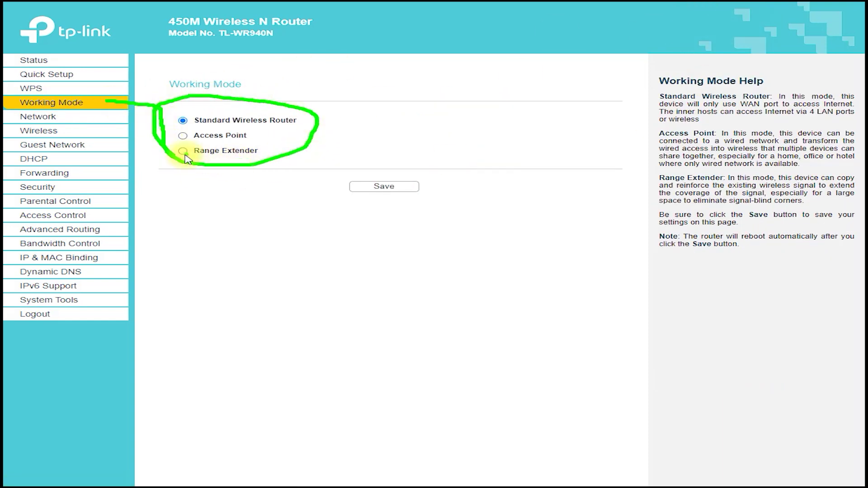
pyautogui.click(723, 3)
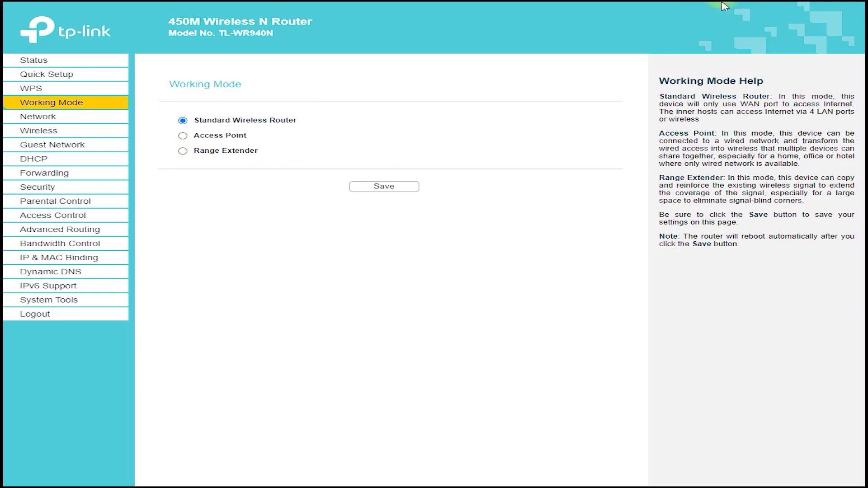
pyautogui.click(38, 118)
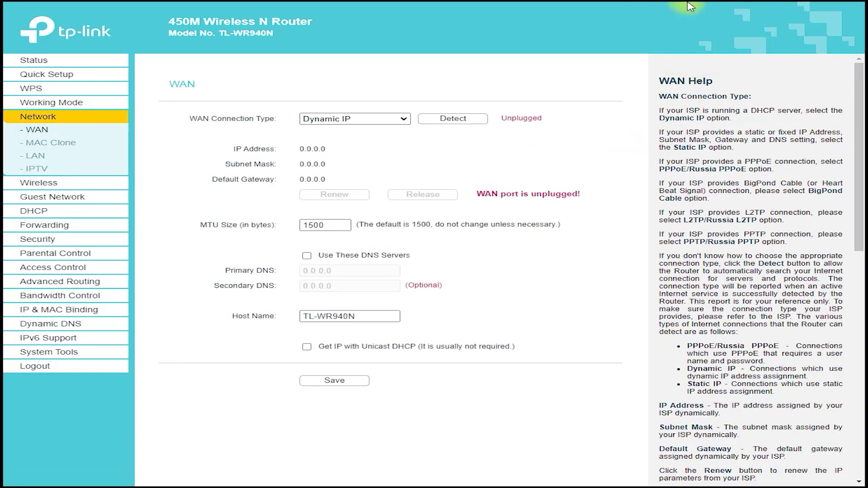
# On the WAN page, draw arrows from Network to the connection type setting
pyautogui.moveTo(67, 118); pyautogui.dragTo(186, 126)
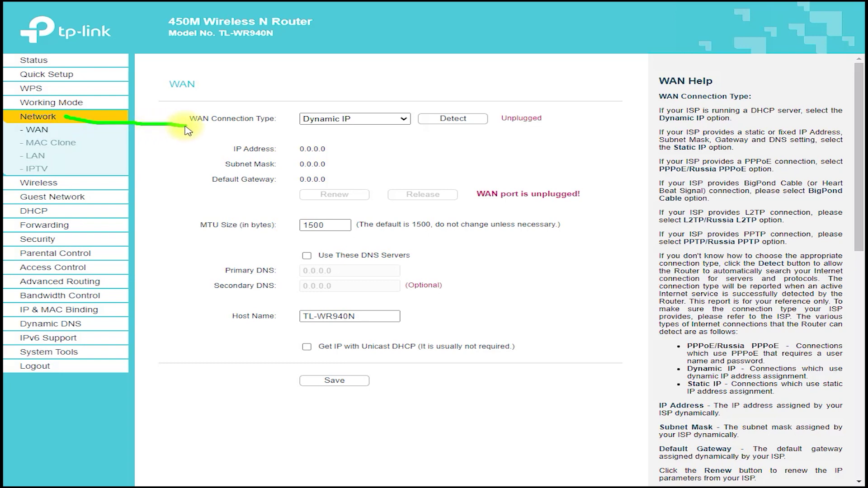
pyautogui.moveTo(293, 133)
pyautogui.mouseDown()
pyautogui.moveTo(366, 136)
pyautogui.moveTo(383, 101)
pyautogui.moveTo(344, 137)
pyautogui.mouseUp()
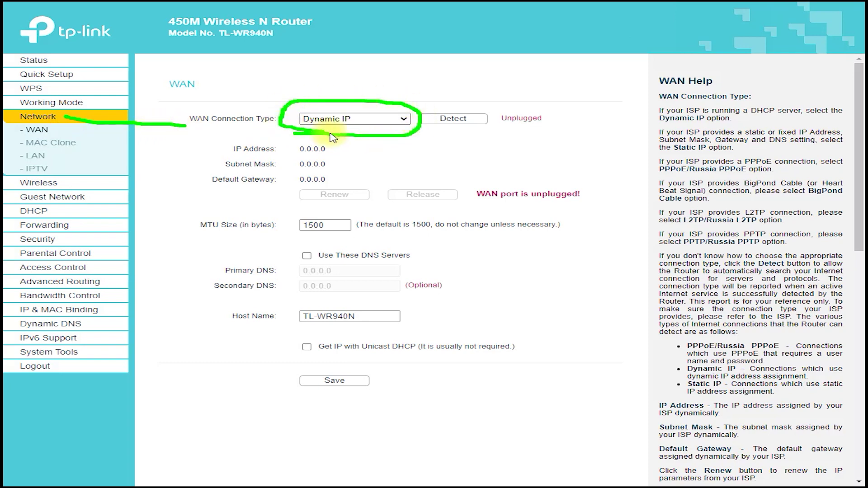
pyautogui.click(723, 4)
# Switch the WAN connection type to Static IP and look over its mask, gateway and DNS fields
pyautogui.click(382, 119)
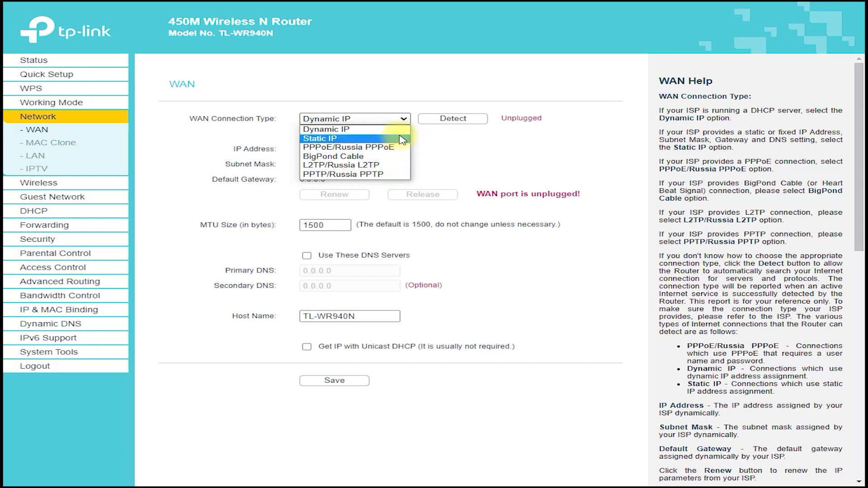
pyautogui.click(402, 140)
pyautogui.doubleClick(354, 160)
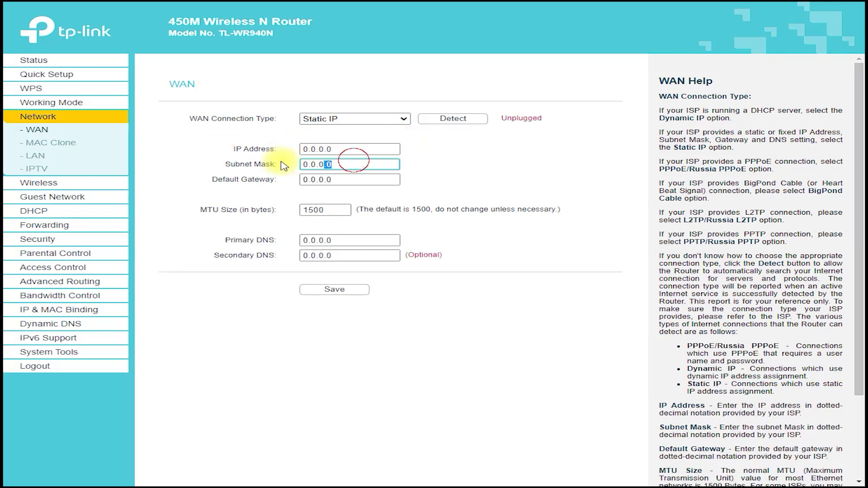
pyautogui.press('Tab')
pyautogui.click(333, 241)
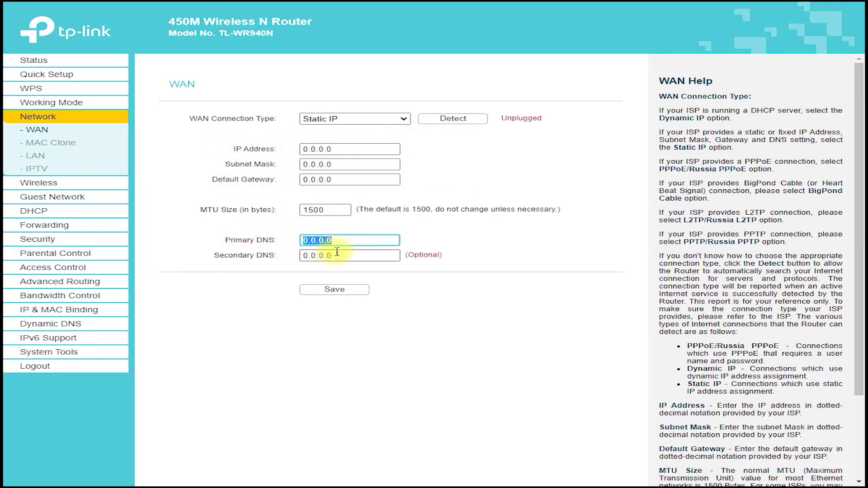
pyautogui.click(342, 257)
pyautogui.click(355, 119)
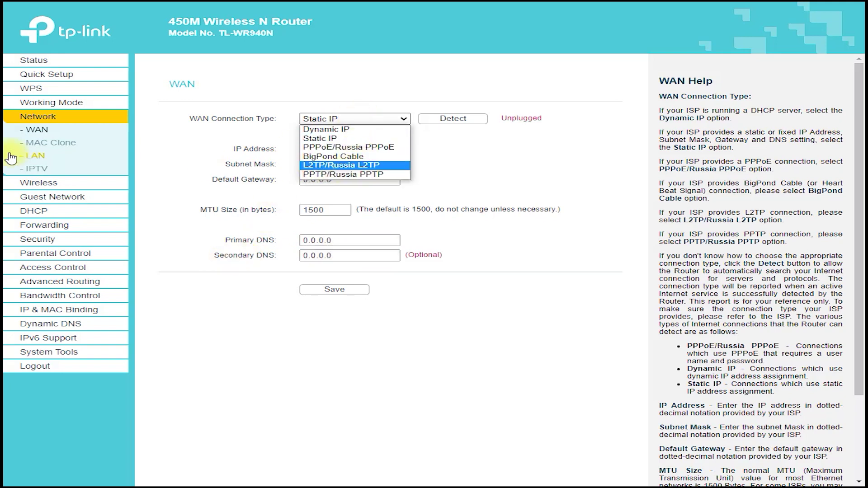
# Visit MAC Clone, circling its heading, then the LAN and IPTV pages
pyautogui.click(50, 143)
pyautogui.moveTo(199, 93)
pyautogui.mouseDown()
pyautogui.moveTo(149, 83)
pyautogui.moveTo(172, 93)
pyautogui.mouseUp()
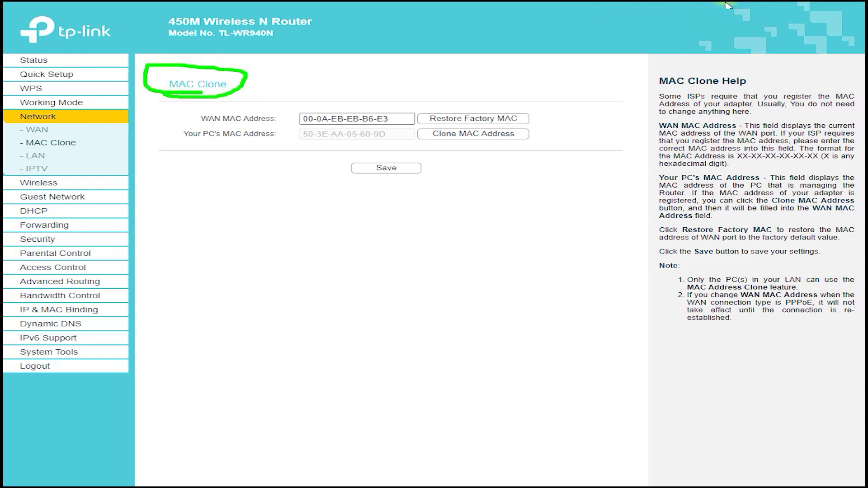
pyautogui.click(35, 156)
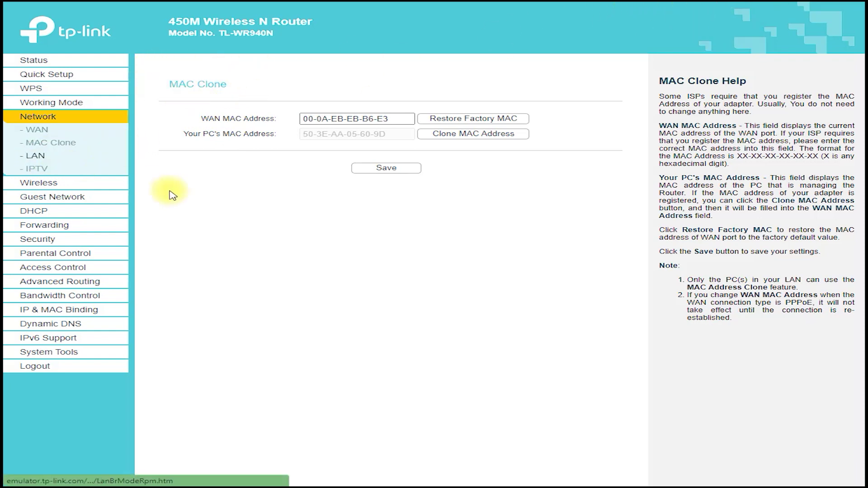
pyautogui.click(51, 170)
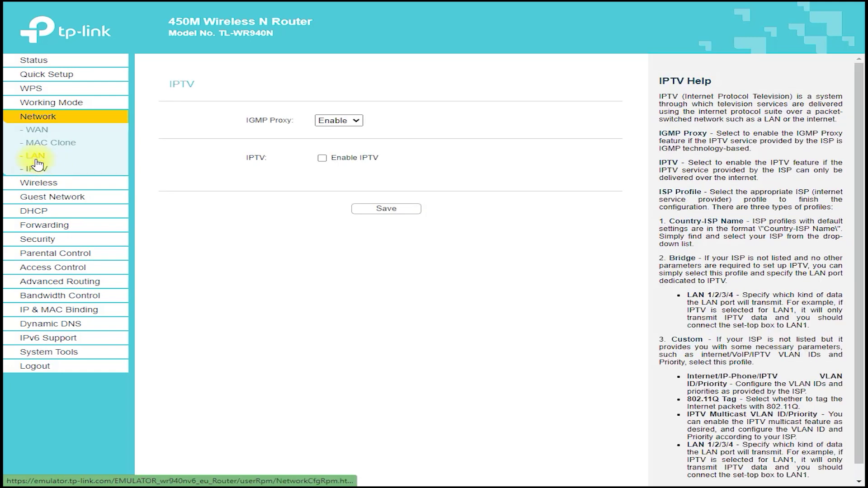
pyautogui.click(39, 186)
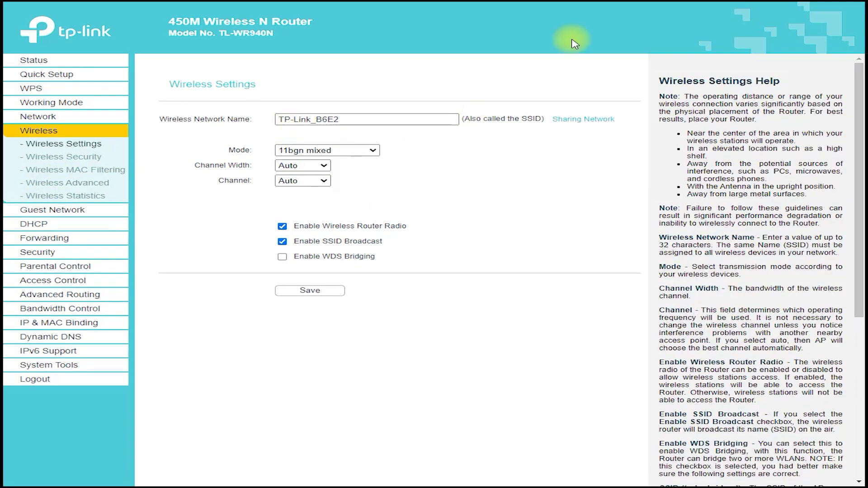
# Highlight the Wireless Settings heading and network name, then circle the WPA/WPA2 Personal and Enterprise options
pyautogui.moveTo(178, 103)
pyautogui.mouseDown()
pyautogui.moveTo(281, 77)
pyautogui.moveTo(226, 114)
pyautogui.mouseUp()
pyautogui.click(283, 114)
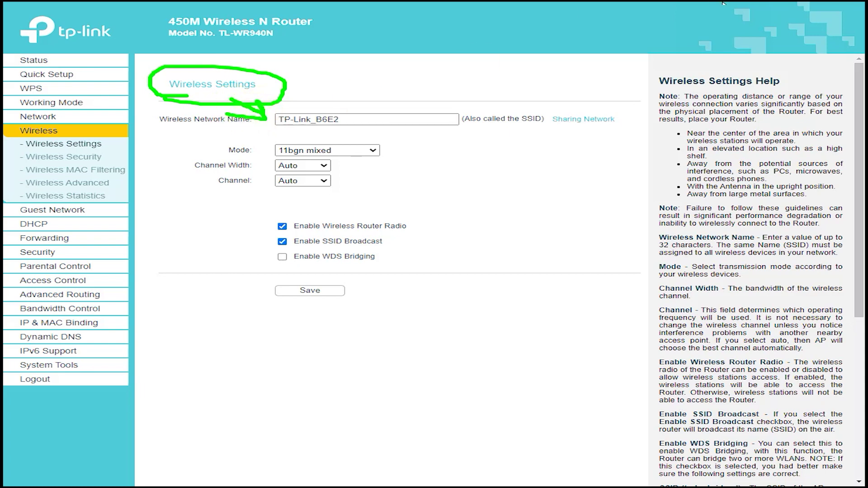
pyautogui.click(68, 157)
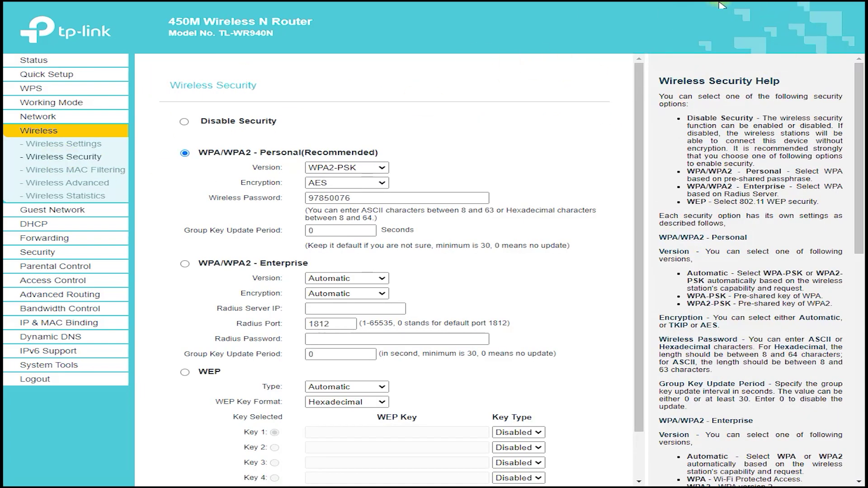
pyautogui.moveTo(188, 167)
pyautogui.mouseDown()
pyautogui.moveTo(398, 159)
pyautogui.moveTo(163, 140)
pyautogui.moveTo(238, 168)
pyautogui.mouseUp()
pyautogui.moveTo(168, 271)
pyautogui.mouseDown()
pyautogui.moveTo(289, 290)
pyautogui.moveTo(186, 249)
pyautogui.moveTo(172, 289)
pyautogui.moveTo(335, 271)
pyautogui.mouseUp()
pyautogui.click(70, 171)
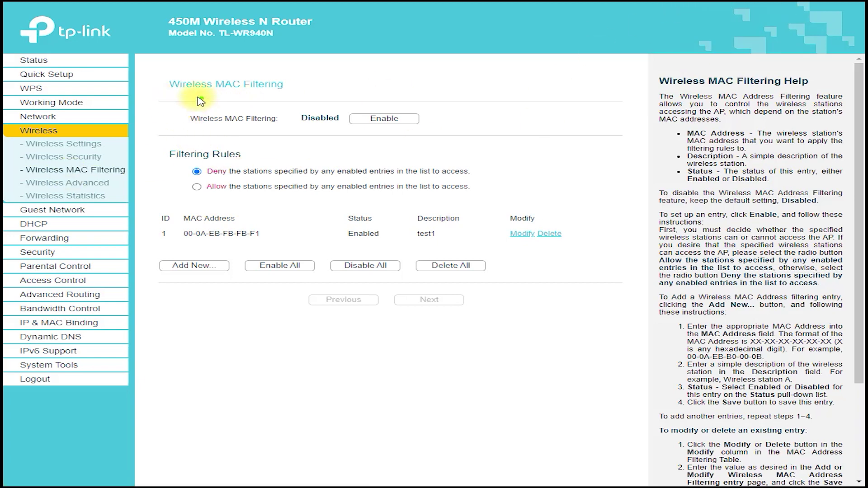
# Circle the Wireless MAC Filtering heading, then go to Wireless Advanced
pyautogui.moveTo(197, 100)
pyautogui.mouseDown()
pyautogui.moveTo(339, 85)
pyautogui.moveTo(161, 108)
pyautogui.moveTo(186, 96)
pyautogui.mouseUp()
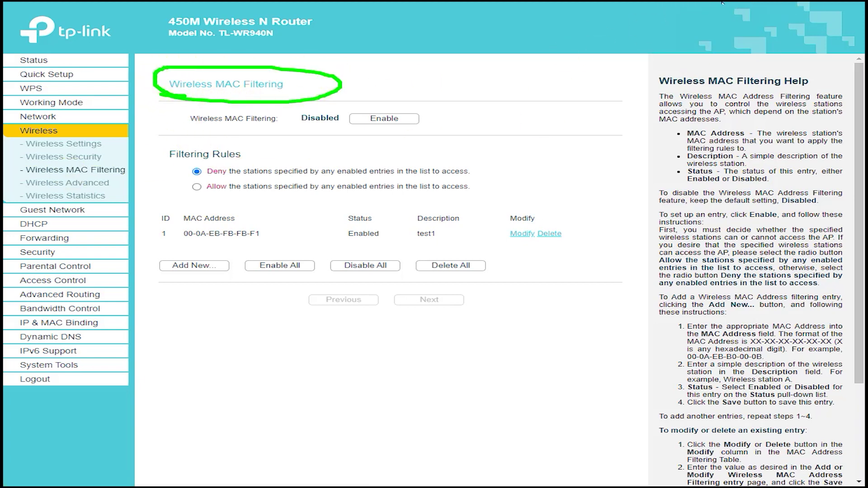
pyautogui.click(75, 182)
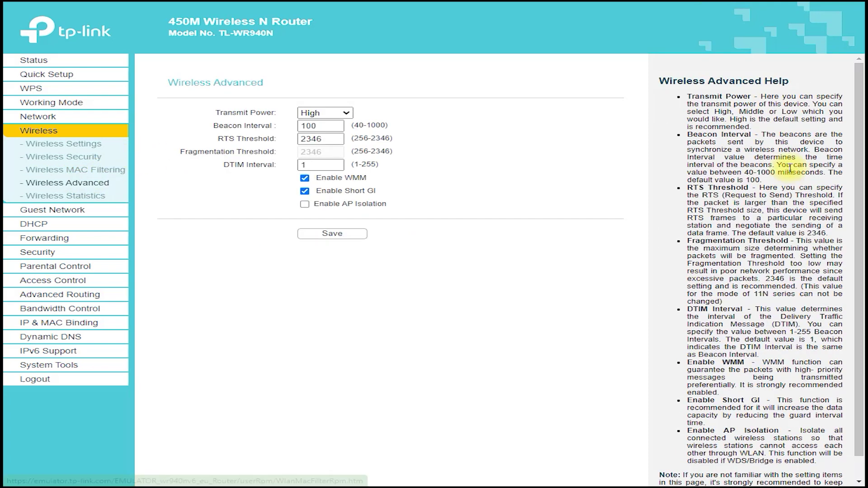
# Circle the Wireless Advanced heading, view Wireless Statistics, and circle the Guest Network wireless headings
pyautogui.moveTo(180, 97)
pyautogui.mouseDown()
pyautogui.moveTo(233, 62)
pyautogui.moveTo(179, 101)
pyautogui.mouseUp()
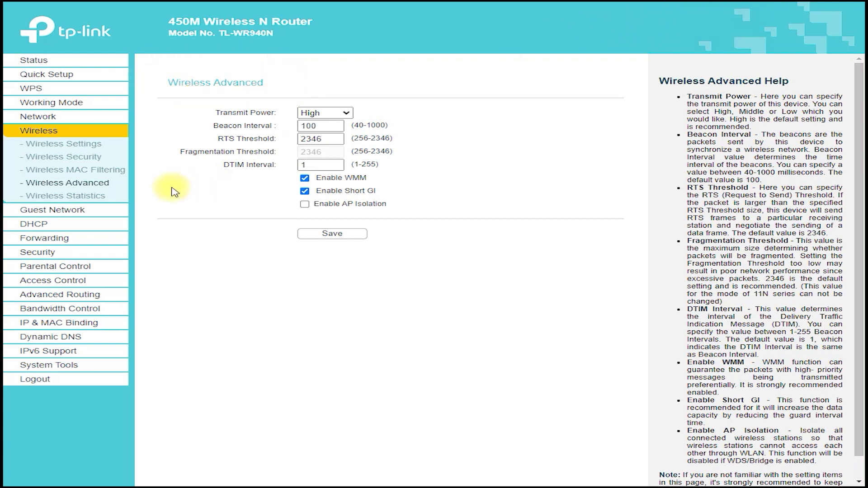
pyautogui.click(97, 195)
pyautogui.click(56, 209)
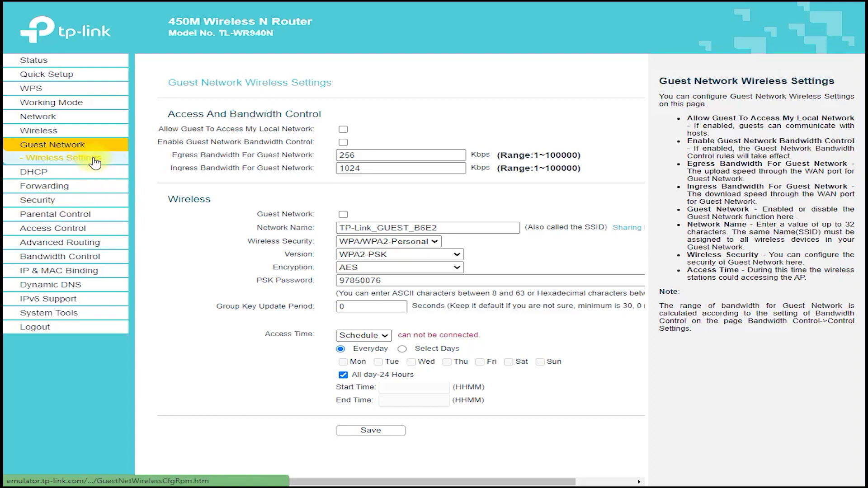
pyautogui.moveTo(160, 94)
pyautogui.mouseDown()
pyautogui.moveTo(325, 96)
pyautogui.moveTo(179, 65)
pyautogui.moveTo(174, 103)
pyautogui.mouseUp()
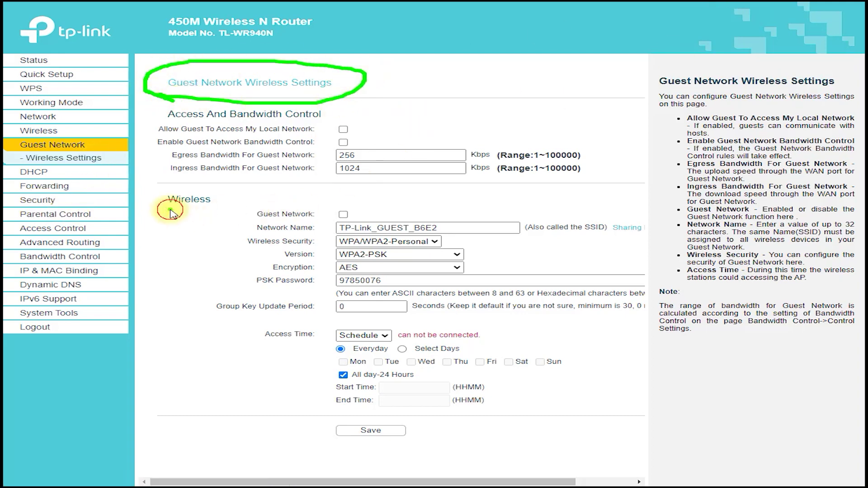
pyautogui.moveTo(169, 209)
pyautogui.mouseDown()
pyautogui.moveTo(183, 188)
pyautogui.moveTo(357, 211)
pyautogui.moveTo(362, 221)
pyautogui.moveTo(334, 206)
pyautogui.mouseUp()
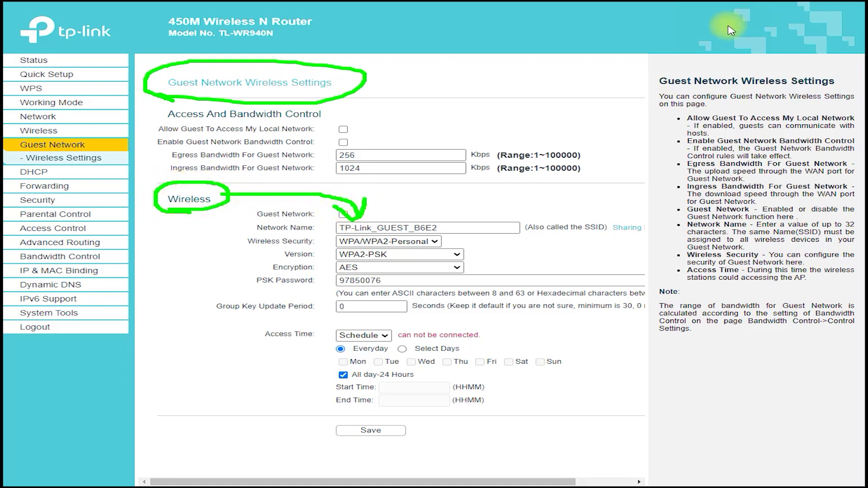
pyautogui.press('Escape')
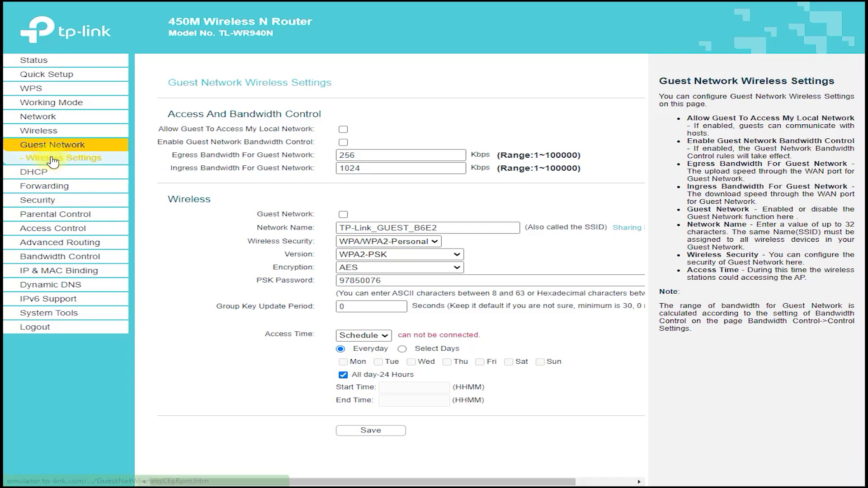
pyautogui.click(39, 173)
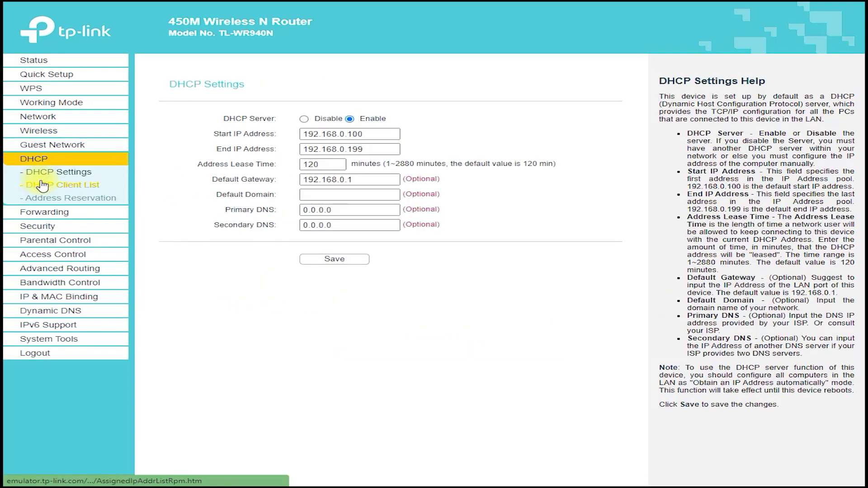
# Circle the DHCP Settings heading and extend the note toward the DHCP server option
pyautogui.moveTo(130, 101)
pyautogui.mouseDown()
pyautogui.moveTo(136, 73)
pyautogui.moveTo(329, 113)
pyautogui.mouseUp()
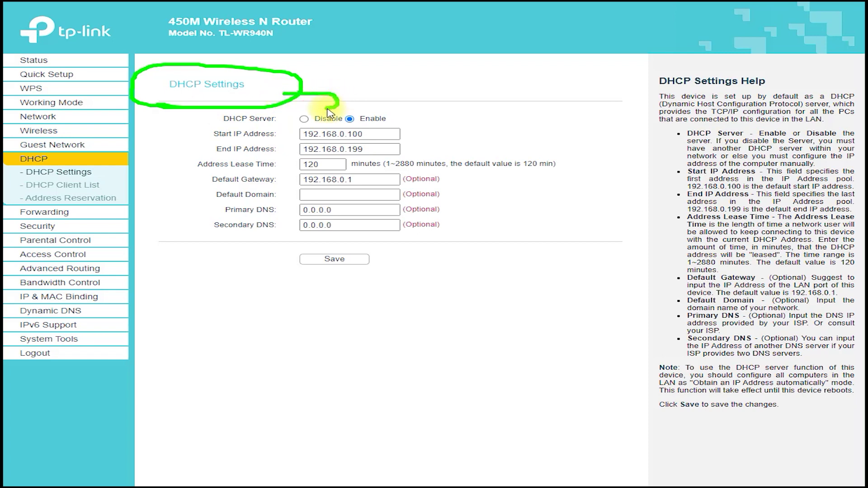
pyautogui.click(595, 68)
pyautogui.press('Escape')
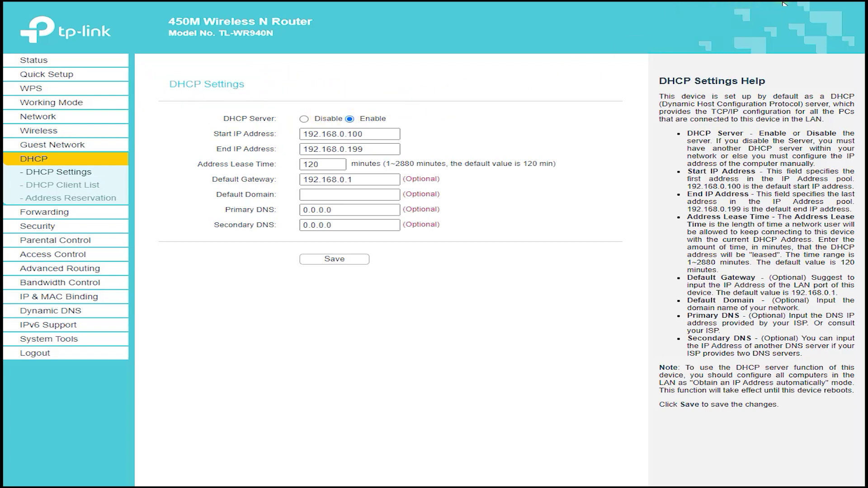
pyautogui.click(61, 177)
# Point out the empty DHCP Client List, then start a new address reservation entry
pyautogui.click(62, 185)
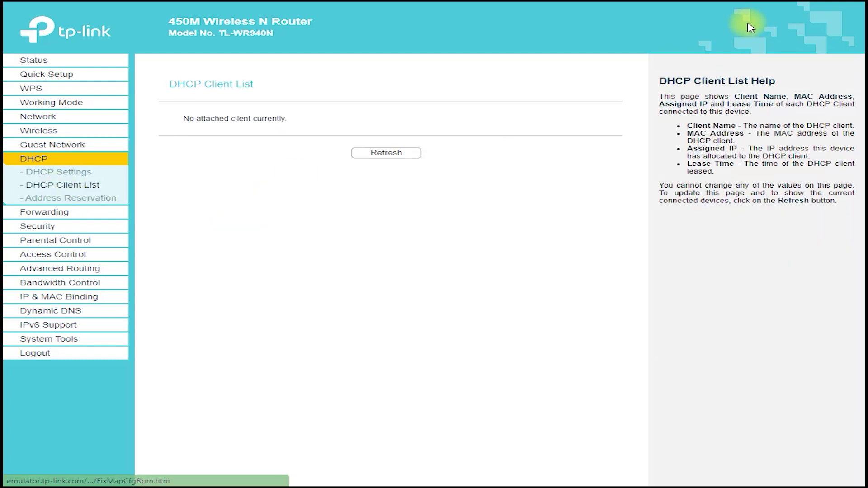
pyautogui.moveTo(172, 102)
pyautogui.mouseDown()
pyautogui.moveTo(145, 100)
pyautogui.moveTo(243, 98)
pyautogui.mouseUp()
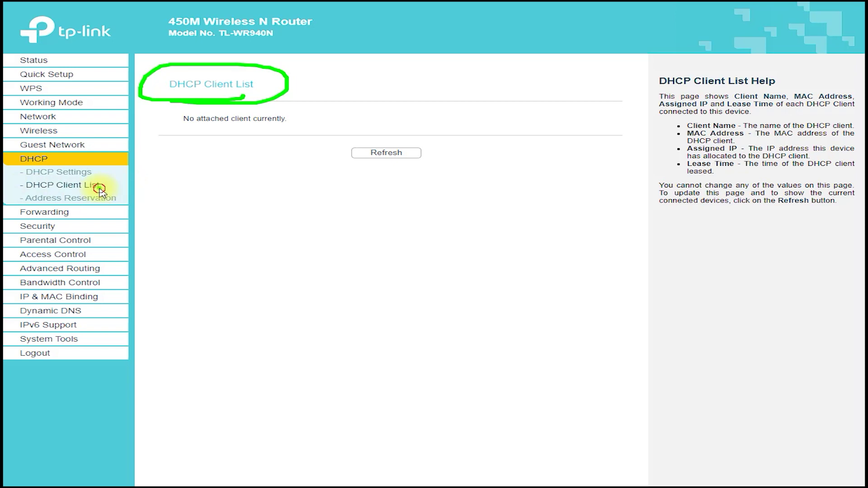
pyautogui.moveTo(100, 188); pyautogui.dragTo(216, 103)
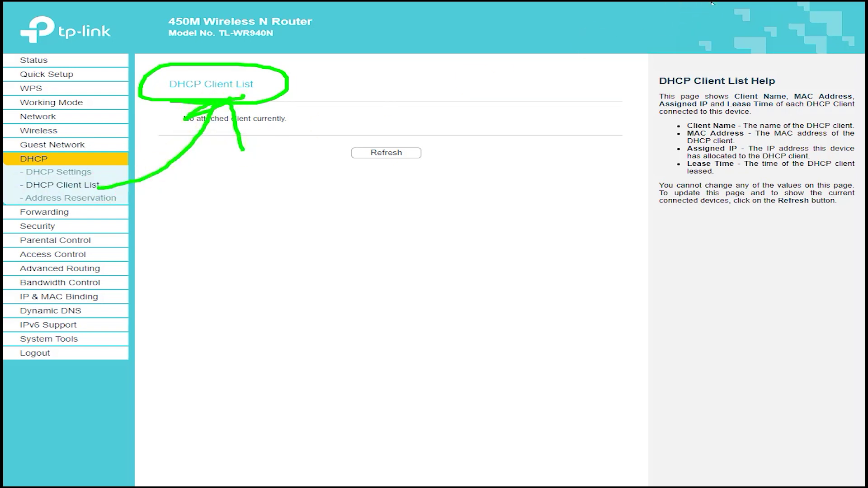
pyautogui.press('Escape')
pyautogui.click(90, 198)
pyautogui.click(194, 152)
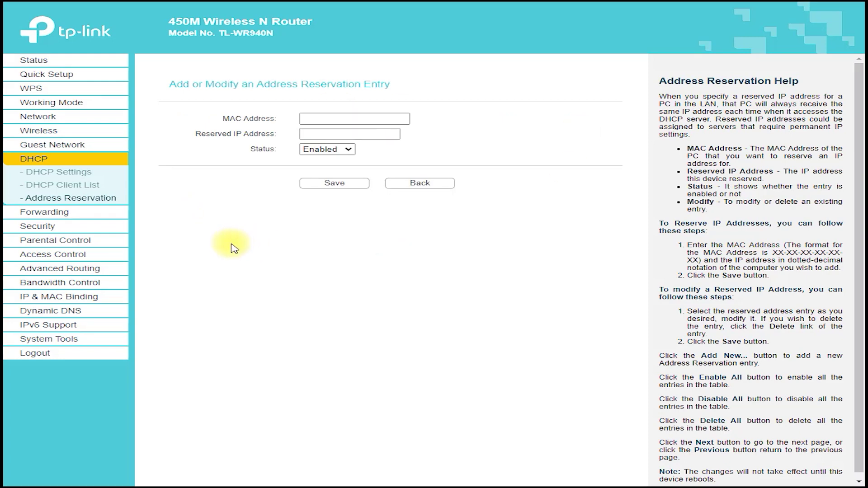
# On the Virtual Servers page, point to Add New and start a new entry
pyautogui.click(44, 212)
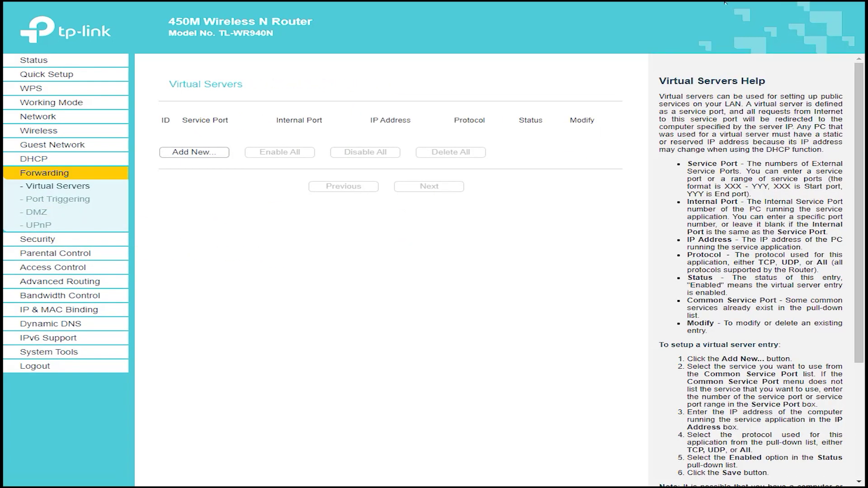
pyautogui.moveTo(87, 190)
pyautogui.mouseDown()
pyautogui.moveTo(182, 159)
pyautogui.moveTo(183, 198)
pyautogui.mouseUp()
pyautogui.click(194, 154)
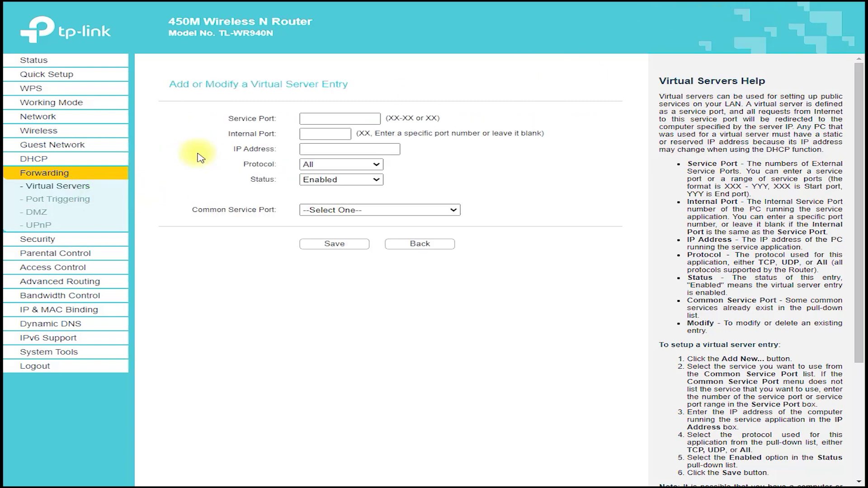
# Step through Port Triggering, DMZ, UPnP, Basic Security, Advanced Security and Parental Control pages
pyautogui.click(82, 199)
pyautogui.click(57, 213)
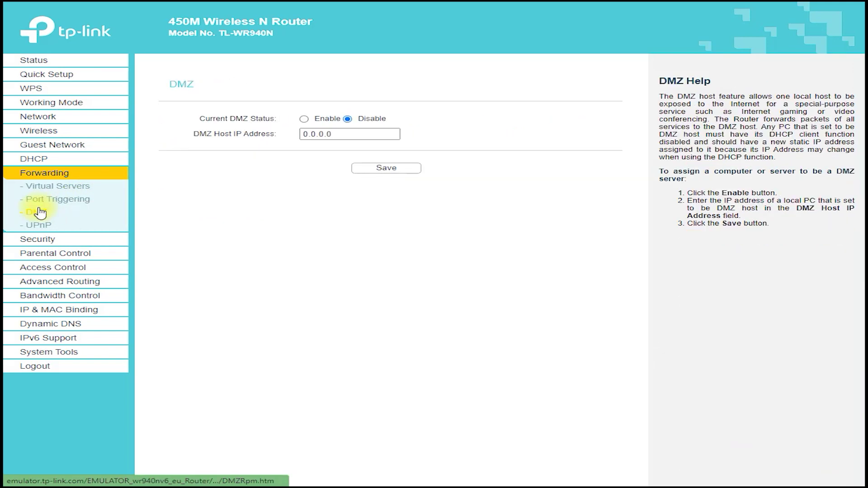
pyautogui.click(33, 226)
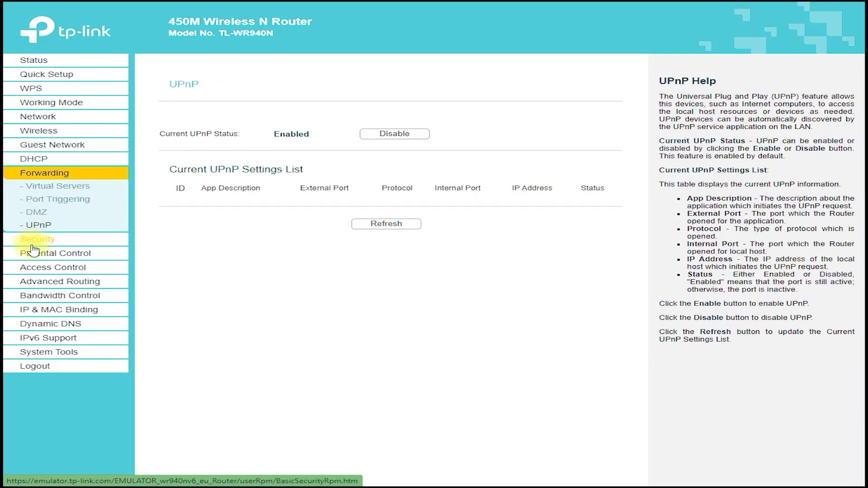
pyautogui.click(33, 244)
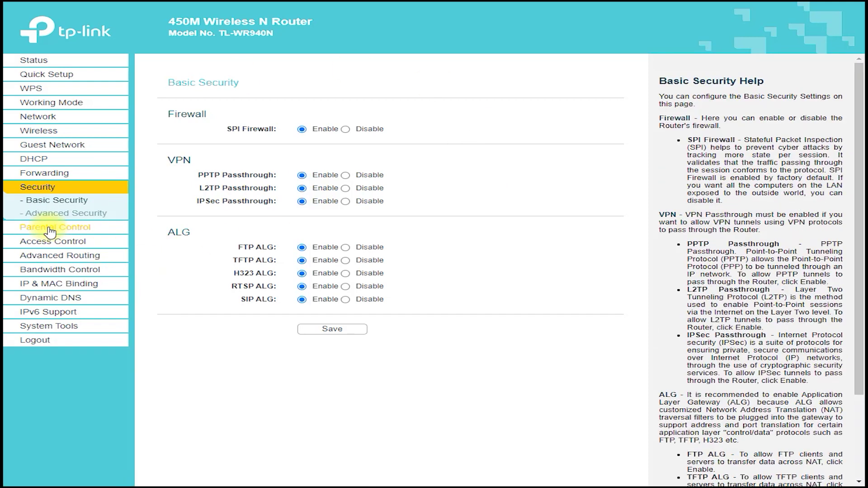
pyautogui.click(67, 214)
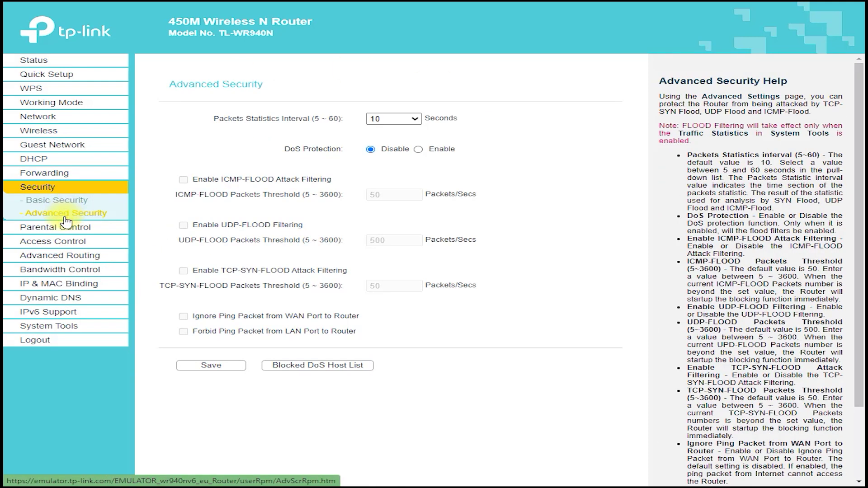
pyautogui.click(66, 228)
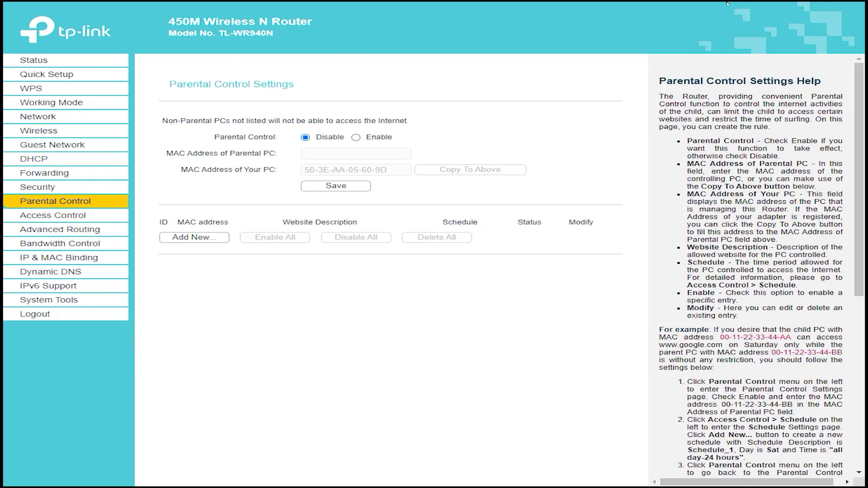
# Circle the Parental Control heading, mark Access Control Rule Management, and start a new rule
pyautogui.moveTo(143, 93)
pyautogui.mouseDown()
pyautogui.moveTo(319, 97)
pyautogui.moveTo(186, 110)
pyautogui.mouseUp()
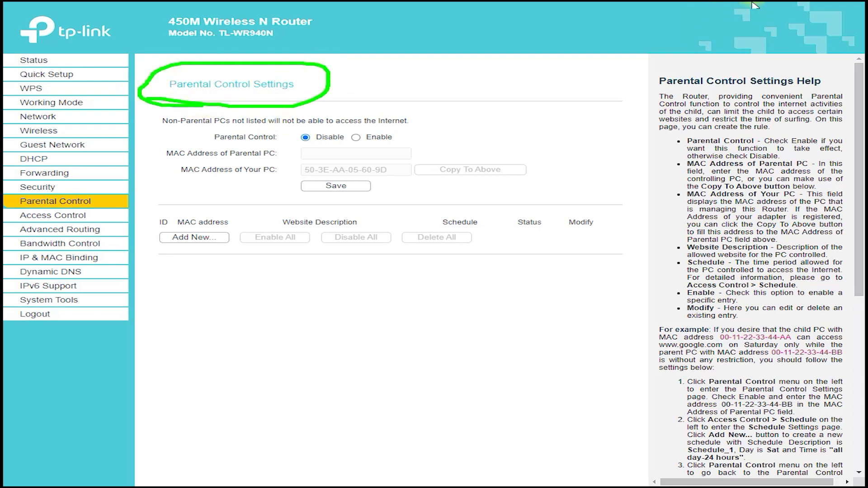
pyautogui.click(40, 216)
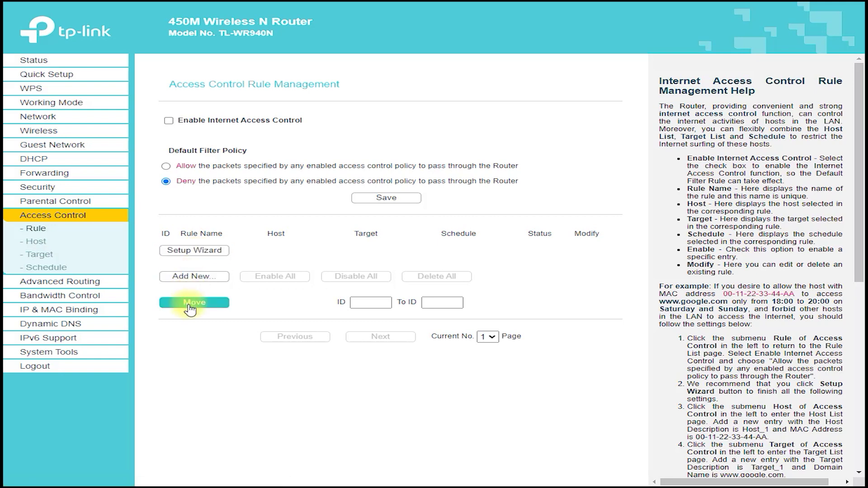
pyautogui.moveTo(167, 97)
pyautogui.mouseDown()
pyautogui.moveTo(203, 59)
pyautogui.moveTo(167, 95)
pyautogui.moveTo(174, 240)
pyautogui.moveTo(197, 235)
pyautogui.mouseUp()
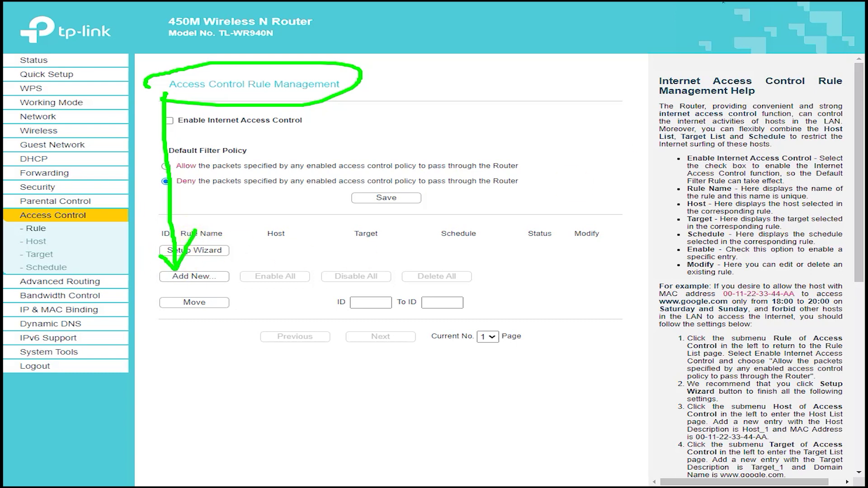
pyautogui.click(208, 277)
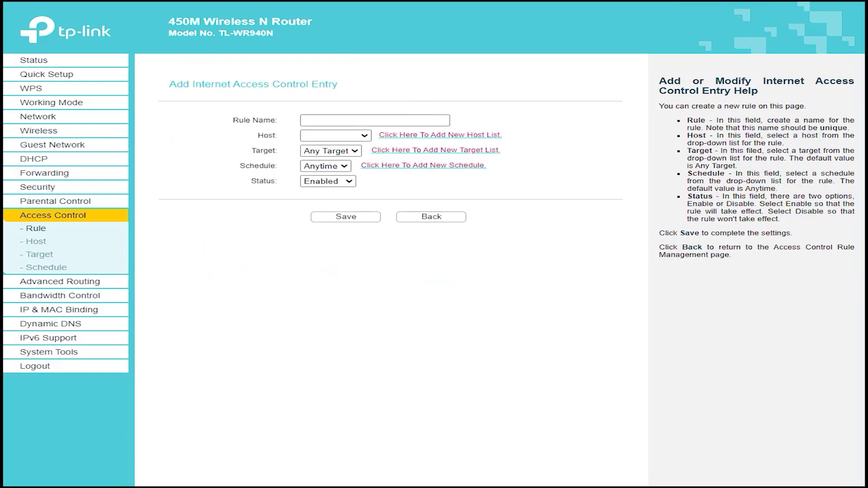
pyautogui.click(32, 256)
# View the access control schedule, the static routing list and the system routing table
pyautogui.click(54, 270)
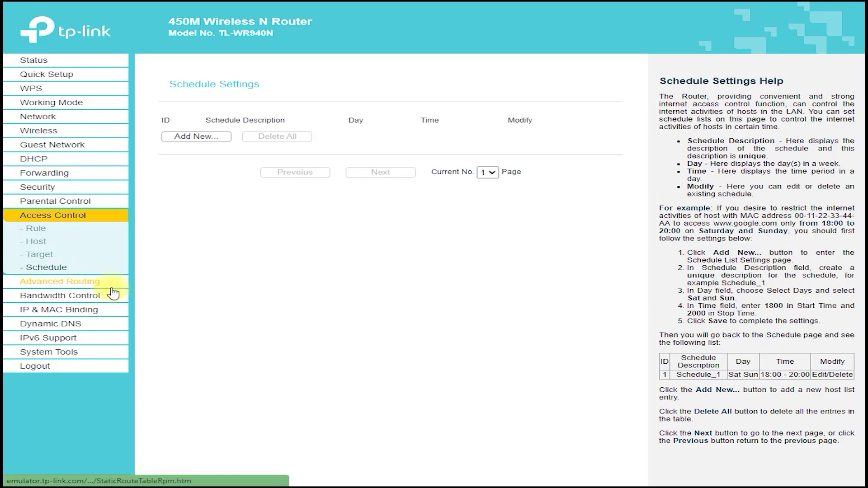
pyautogui.click(39, 283)
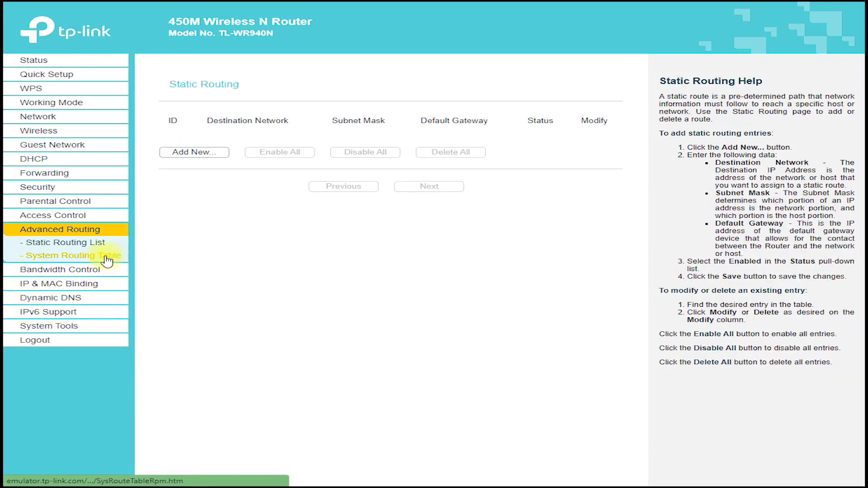
pyautogui.click(72, 259)
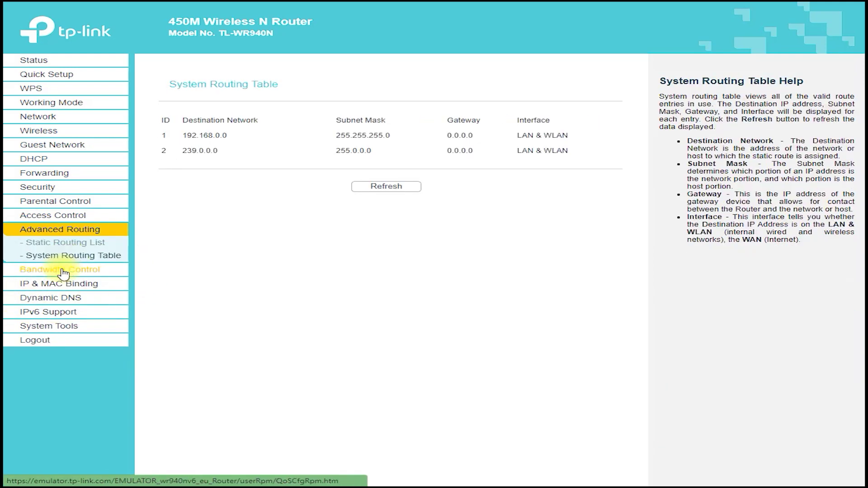
# Open Bandwidth Control Settings and annotate its heading and help text
pyautogui.click(56, 269)
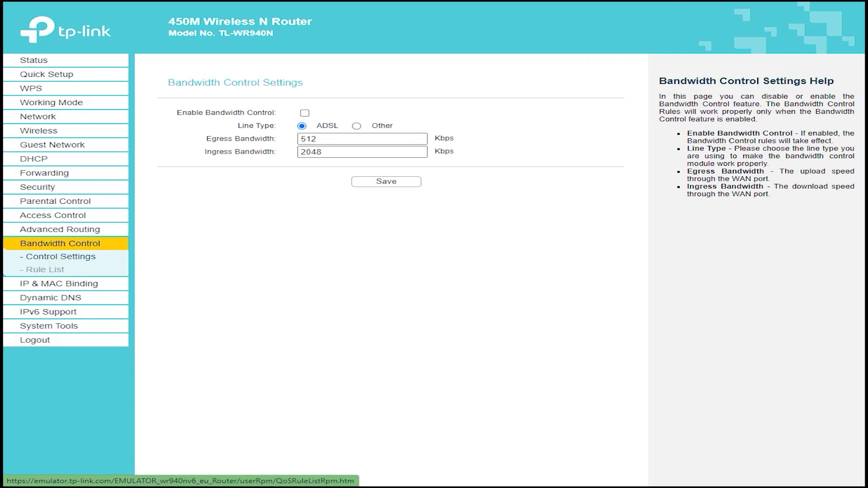
pyautogui.moveTo(142, 107)
pyautogui.mouseDown()
pyautogui.moveTo(329, 73)
pyautogui.moveTo(226, 103)
pyautogui.mouseUp()
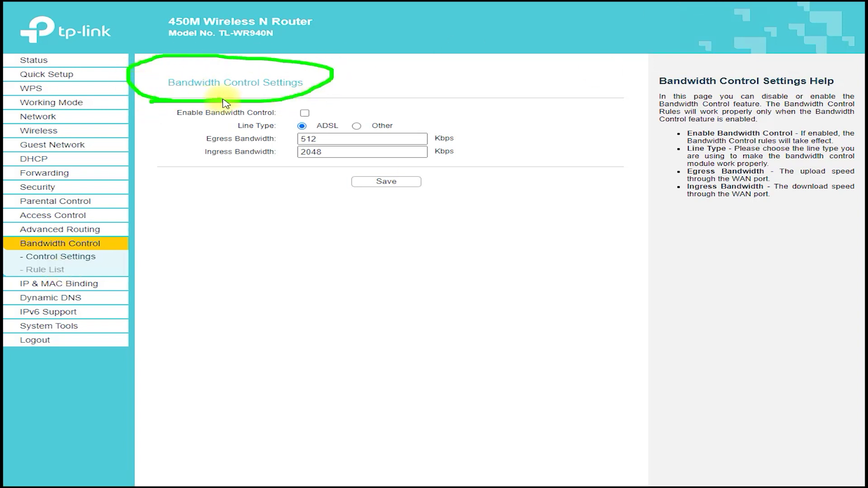
pyautogui.moveTo(332, 74)
pyautogui.mouseDown()
pyautogui.moveTo(634, 98)
pyautogui.moveTo(560, 111)
pyautogui.mouseUp()
pyautogui.click(712, 2)
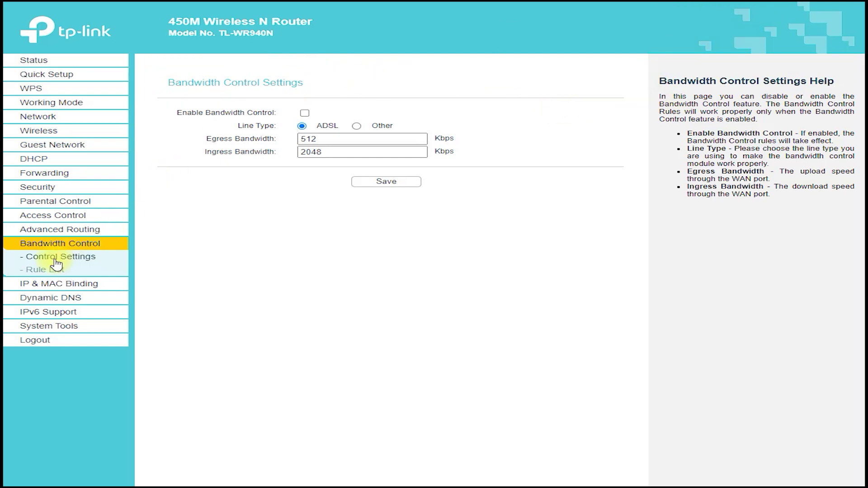
# Show the empty Bandwidth Control Rule List, marking its heading, add-rule area and help
pyautogui.click(43, 272)
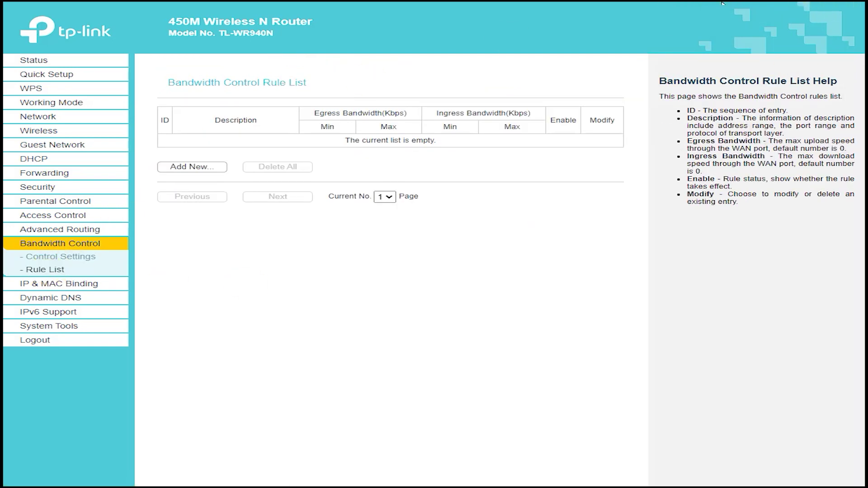
pyautogui.moveTo(171, 100)
pyautogui.mouseDown()
pyautogui.moveTo(151, 64)
pyautogui.moveTo(331, 99)
pyautogui.mouseUp()
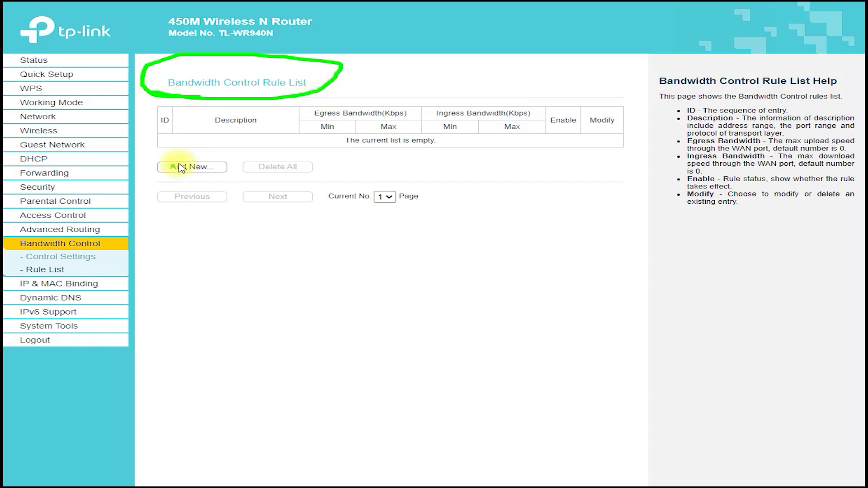
pyautogui.moveTo(180, 167)
pyautogui.mouseDown()
pyautogui.moveTo(154, 172)
pyautogui.moveTo(235, 156)
pyautogui.mouseUp()
pyautogui.moveTo(313, 85); pyautogui.dragTo(654, 131)
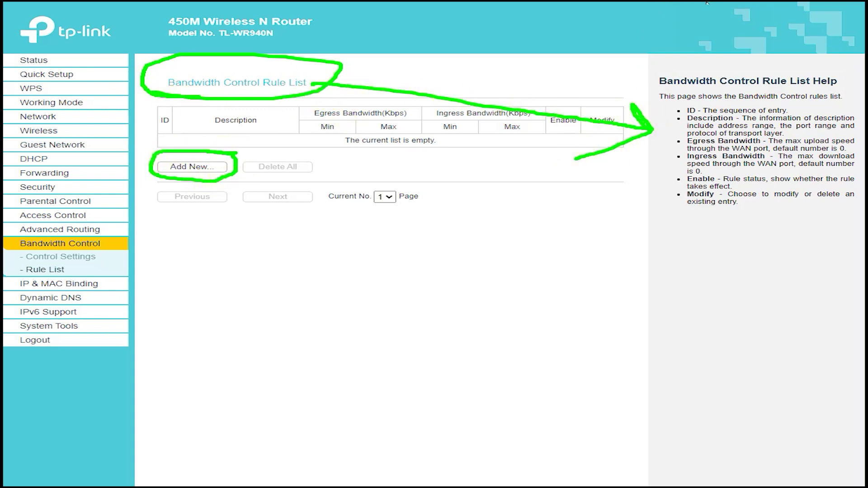
pyautogui.press('Escape')
# Start a new IP & MAC Binding entry and annotate its heading and address fields
pyautogui.click(71, 285)
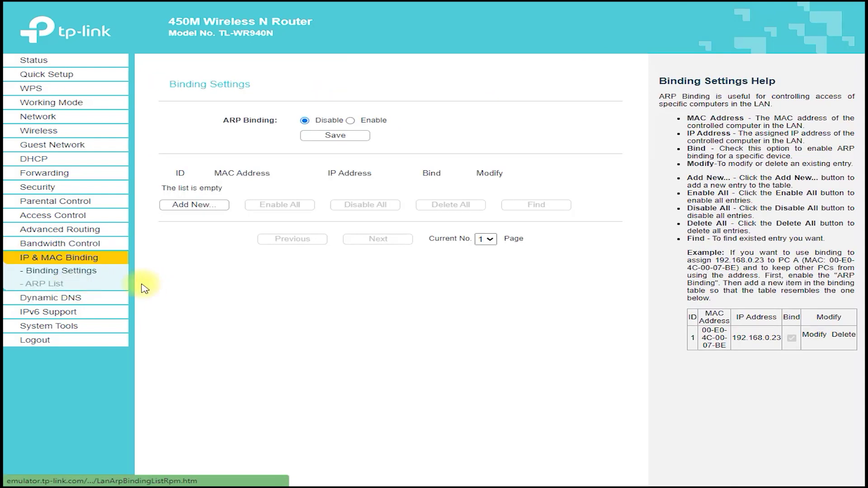
pyautogui.click(194, 205)
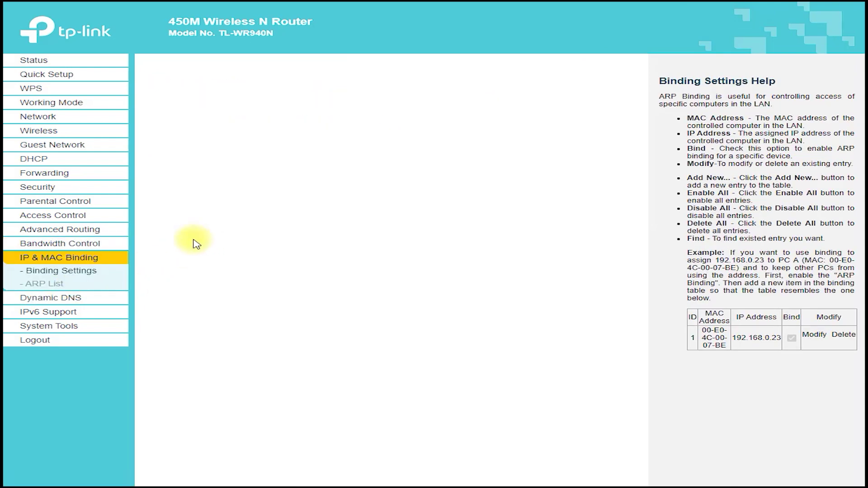
pyautogui.moveTo(273, 92)
pyautogui.mouseDown()
pyautogui.moveTo(163, 100)
pyautogui.moveTo(289, 70)
pyautogui.moveTo(531, 136)
pyautogui.moveTo(640, 140)
pyautogui.moveTo(583, 172)
pyautogui.mouseUp()
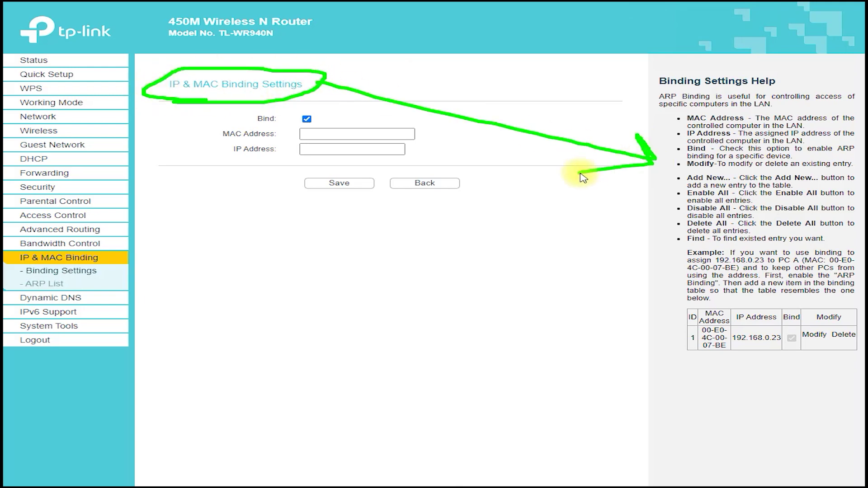
pyautogui.moveTo(289, 155)
pyautogui.mouseDown()
pyautogui.moveTo(393, 116)
pyautogui.moveTo(318, 167)
pyautogui.mouseUp()
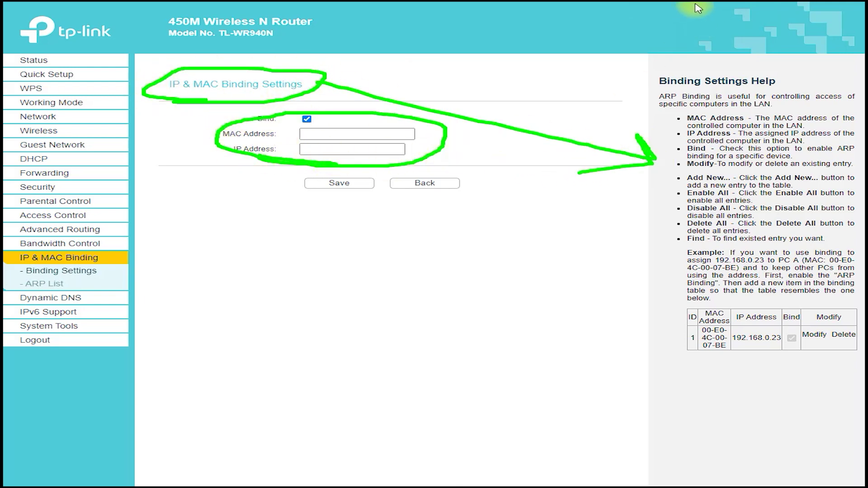
pyautogui.press('Escape')
# View the ARP list and Dynamic DNS page with annotations, then go to IPv6 Status
pyautogui.click(36, 285)
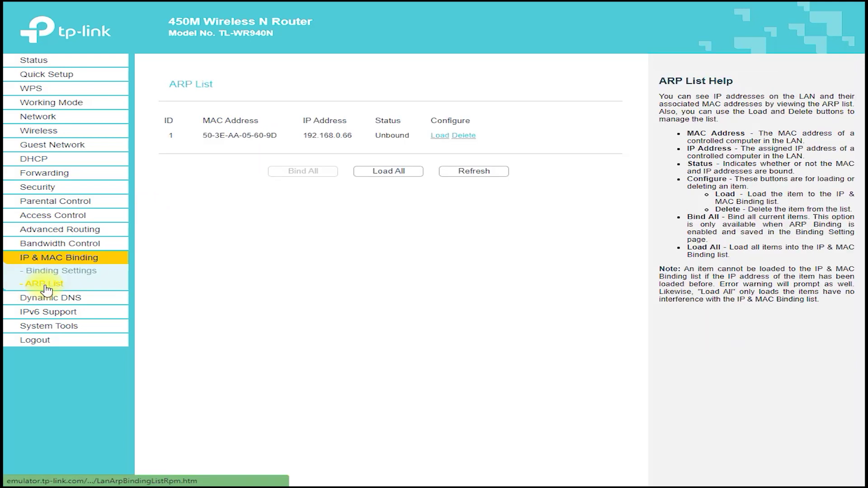
pyautogui.click(70, 296)
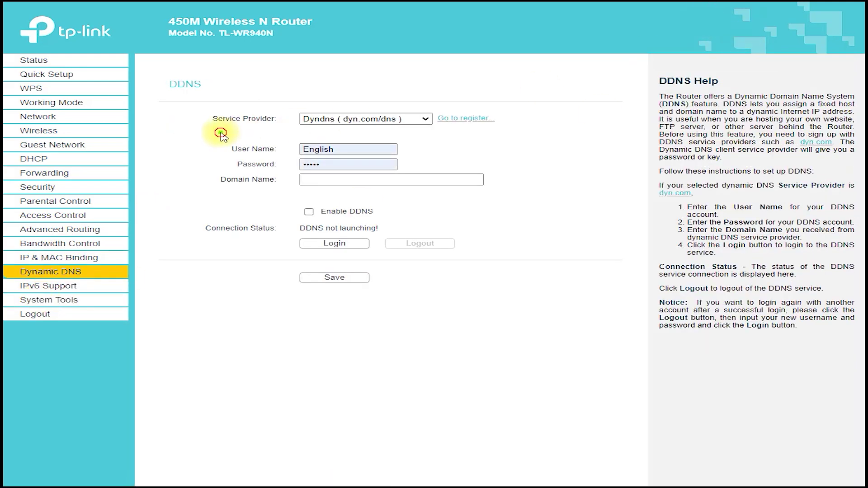
pyautogui.moveTo(221, 134)
pyautogui.mouseDown()
pyautogui.moveTo(295, 92)
pyautogui.moveTo(249, 124)
pyautogui.moveTo(251, 77)
pyautogui.moveTo(239, 106)
pyautogui.mouseUp()
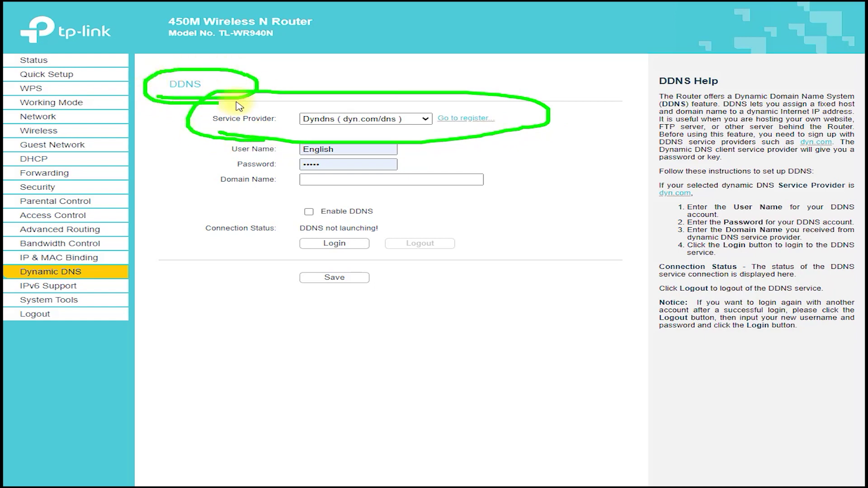
pyautogui.moveTo(669, 90)
pyautogui.mouseDown()
pyautogui.moveTo(759, 84)
pyautogui.moveTo(664, 96)
pyautogui.mouseUp()
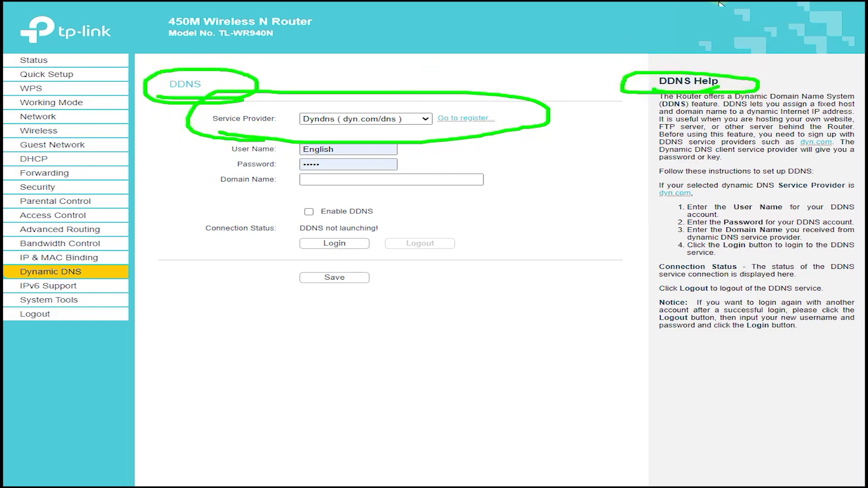
pyautogui.press('Escape')
pyautogui.click(51, 290)
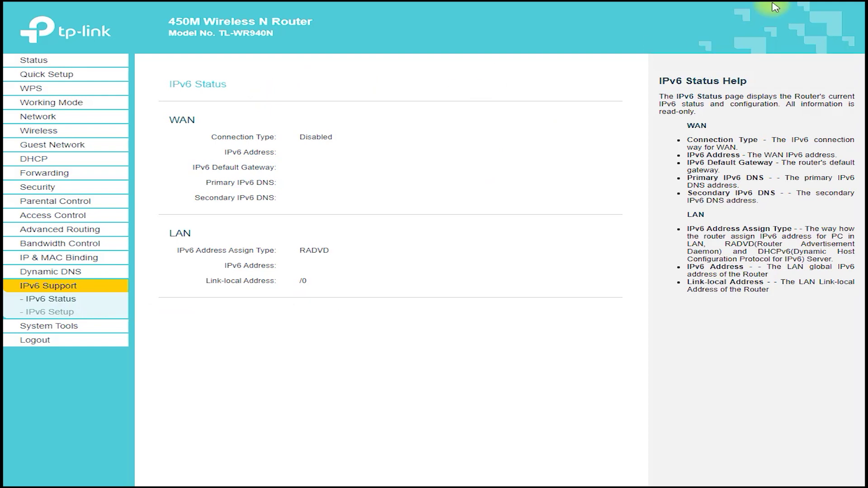
# Annotate the IPv6 Status heading and its WAN and LAN sections
pyautogui.moveTo(252, 98); pyautogui.dragTo(156, 97)
pyautogui.moveTo(157, 135)
pyautogui.mouseDown()
pyautogui.moveTo(194, 136)
pyautogui.moveTo(191, 149)
pyautogui.moveTo(220, 145)
pyautogui.mouseUp()
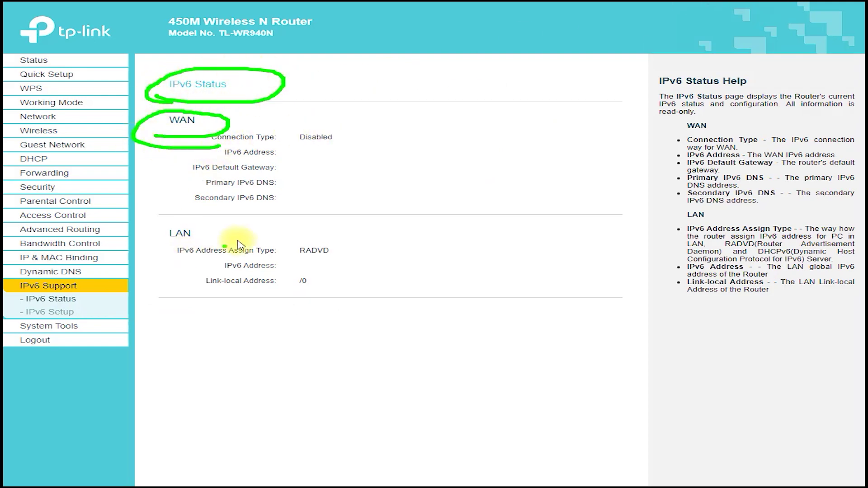
pyautogui.moveTo(151, 244)
pyautogui.mouseDown()
pyautogui.moveTo(151, 231)
pyautogui.moveTo(166, 245)
pyautogui.mouseUp()
pyautogui.click(164, 143)
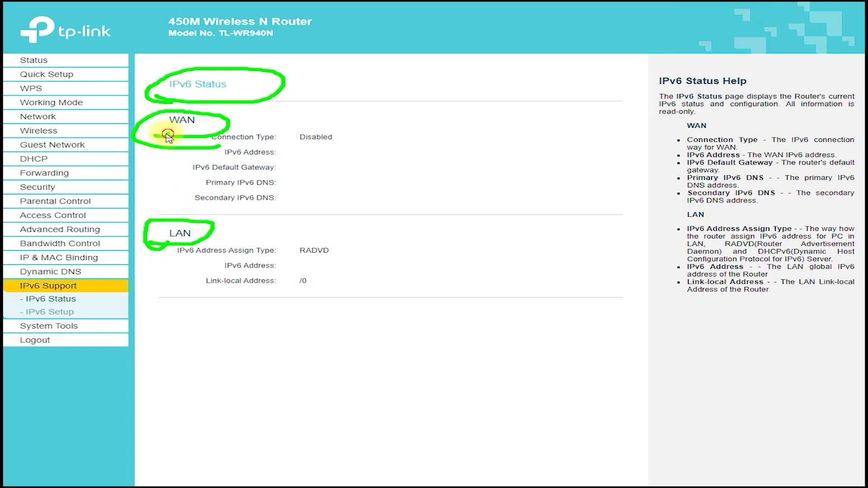
pyautogui.moveTo(167, 134); pyautogui.dragTo(94, 312)
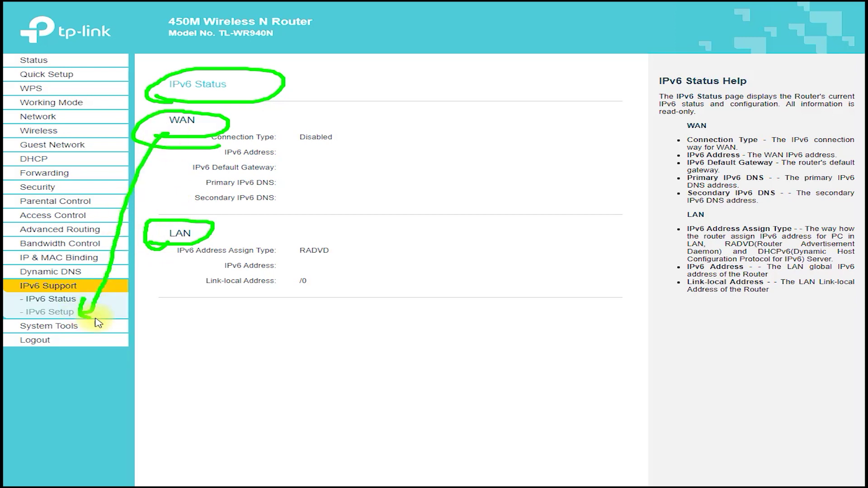
# In IPv6 Setup, enable IPv6 on the WAN with connection type PPPoEv6
pyautogui.click(51, 312)
pyautogui.click(312, 120)
pyautogui.click(358, 134)
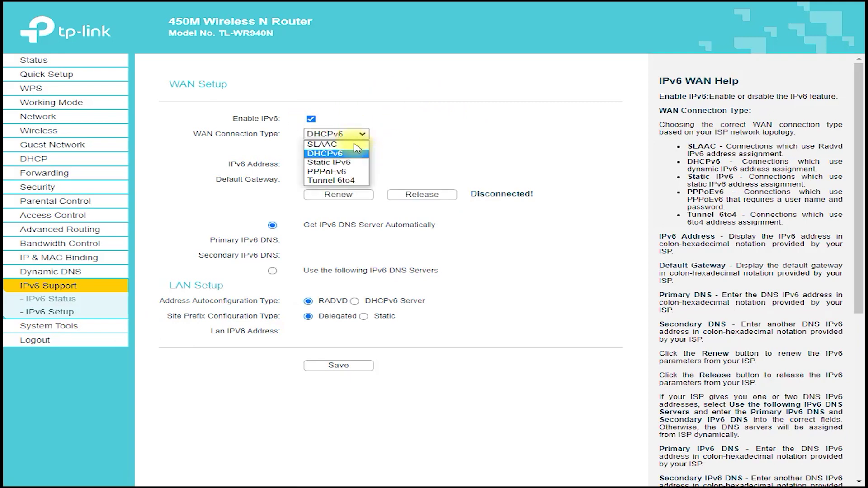
pyautogui.click(334, 171)
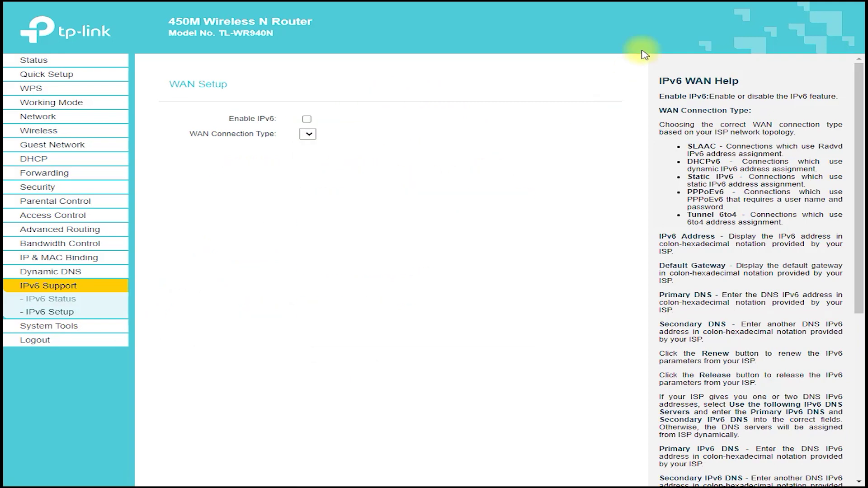
# Mark the WAN Setup rows, PPPoE login fields and LAN Setup heading, then reset the form
pyautogui.moveTo(261, 171)
pyautogui.mouseDown()
pyautogui.moveTo(508, 136)
pyautogui.moveTo(172, 149)
pyautogui.moveTo(300, 165)
pyautogui.mouseUp()
pyautogui.moveTo(158, 98)
pyautogui.mouseDown()
pyautogui.moveTo(212, 98)
pyautogui.moveTo(230, 76)
pyautogui.moveTo(239, 123)
pyautogui.mouseUp()
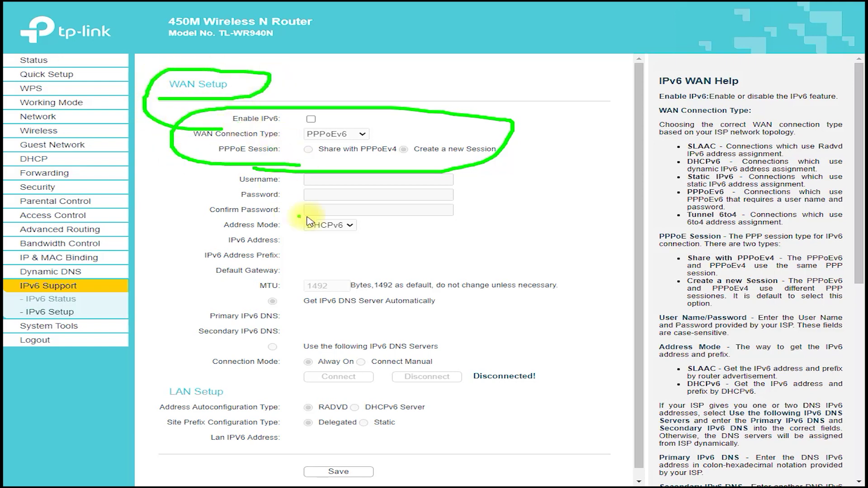
pyautogui.moveTo(462, 162)
pyautogui.mouseDown()
pyautogui.moveTo(180, 190)
pyautogui.moveTo(378, 237)
pyautogui.moveTo(496, 176)
pyautogui.moveTo(412, 162)
pyautogui.mouseUp()
pyautogui.moveTo(170, 406)
pyautogui.mouseDown()
pyautogui.moveTo(185, 374)
pyautogui.moveTo(197, 417)
pyautogui.mouseUp()
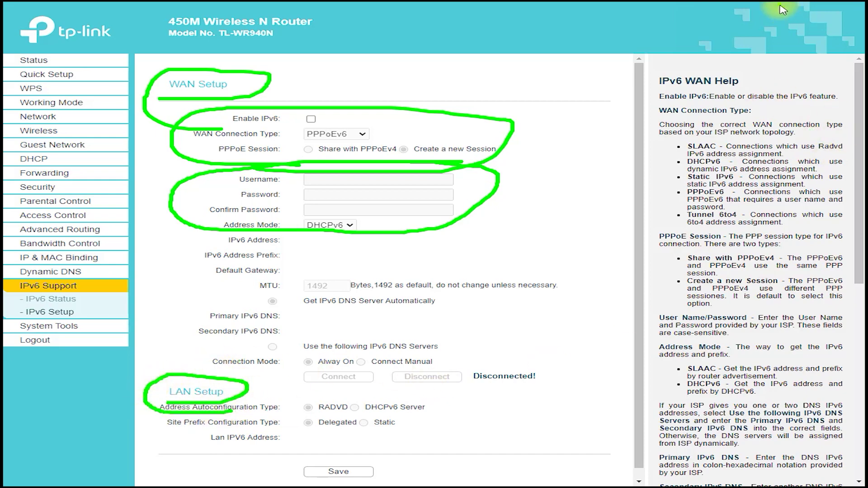
pyautogui.press('Escape')
pyautogui.scroll(-8, 859, 135)
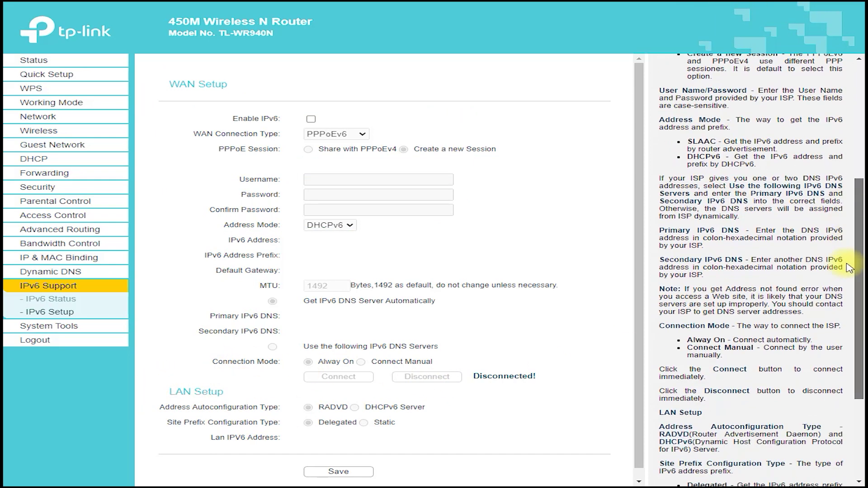
pyautogui.scroll(-1, 556, 311)
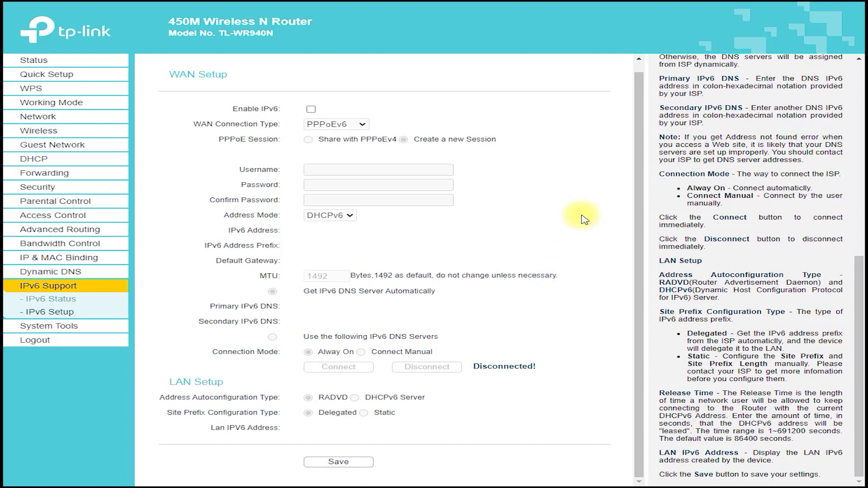
pyautogui.click(34, 316)
# Check Time Settings keeps time zone GMT, view LED Control, and reach Diagnostic Tools
pyautogui.click(53, 326)
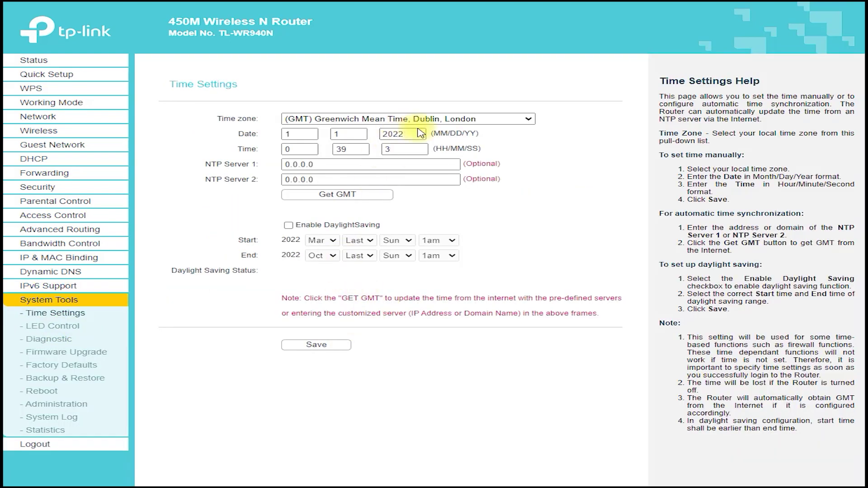
pyautogui.click(454, 118)
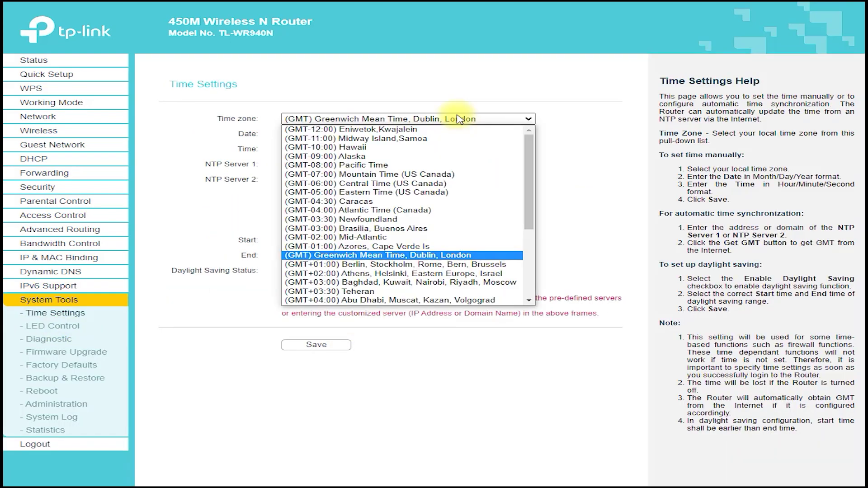
pyautogui.click(229, 333)
pyautogui.click(80, 326)
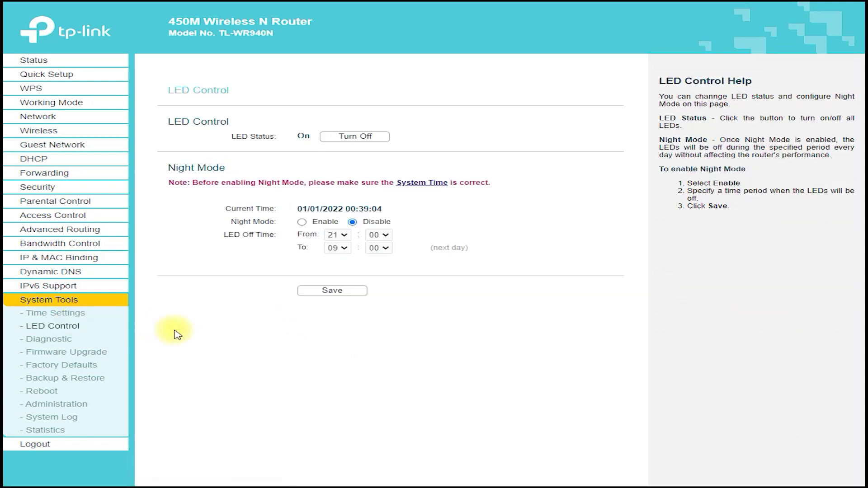
pyautogui.click(59, 342)
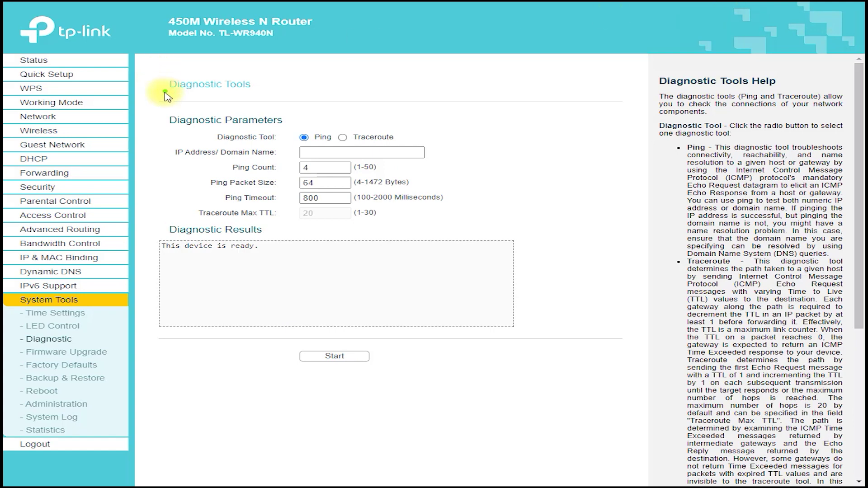
# Annotate the Diagnostic Tools heading, the ready message and the IP Address/Domain Name field
pyautogui.moveTo(164, 94)
pyautogui.mouseDown()
pyautogui.moveTo(121, 79)
pyautogui.moveTo(233, 111)
pyautogui.mouseUp()
pyautogui.moveTo(281, 90); pyautogui.dragTo(308, 128)
pyautogui.moveTo(315, 97)
pyautogui.mouseDown()
pyautogui.moveTo(313, 128)
pyautogui.moveTo(239, 124)
pyautogui.mouseUp()
pyautogui.moveTo(204, 261)
pyautogui.mouseDown()
pyautogui.moveTo(141, 256)
pyautogui.moveTo(256, 273)
pyautogui.mouseUp()
pyautogui.moveTo(154, 156); pyautogui.dragTo(280, 163)
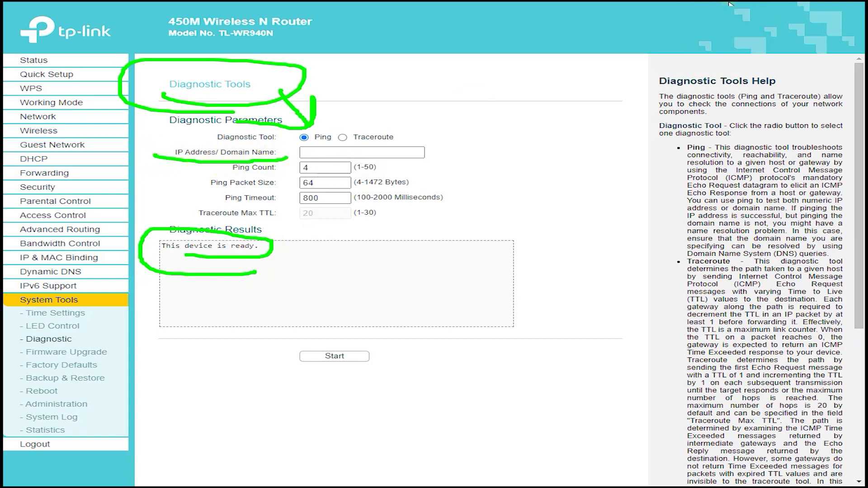
pyautogui.press('Escape')
# Run a ping test to youtube.com, then move on to Firmware Upgrade
pyautogui.click(374, 156)
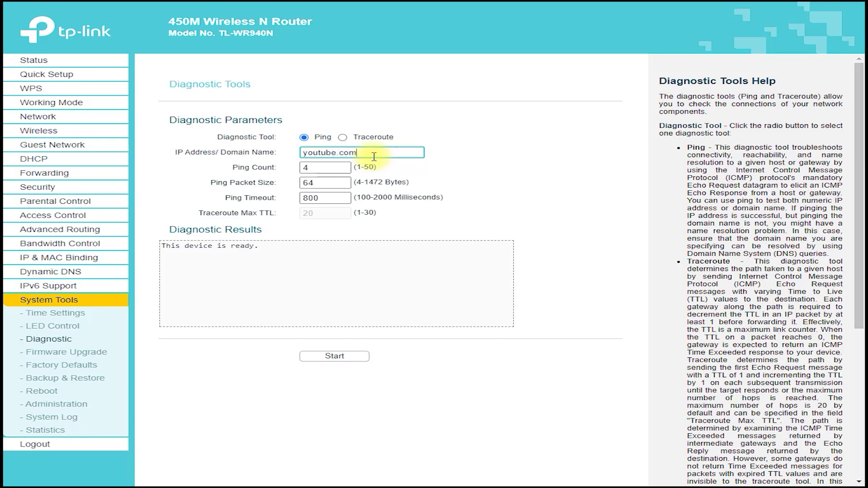
pyautogui.click(324, 356)
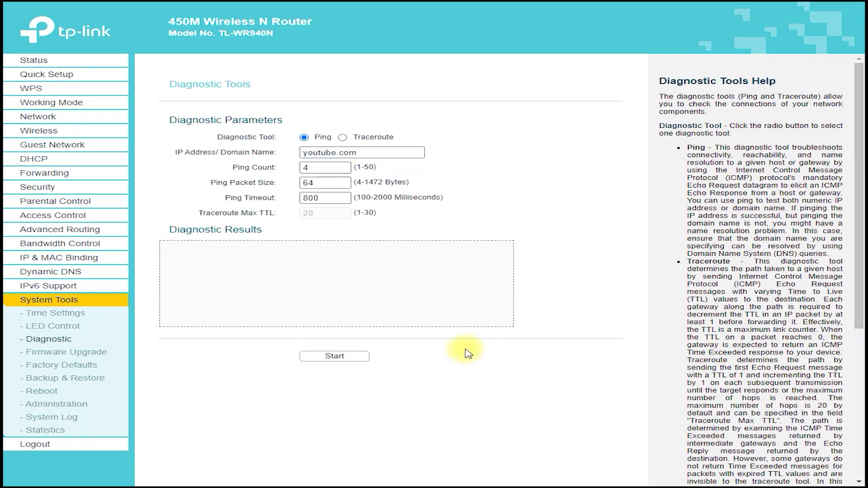
pyautogui.click(87, 353)
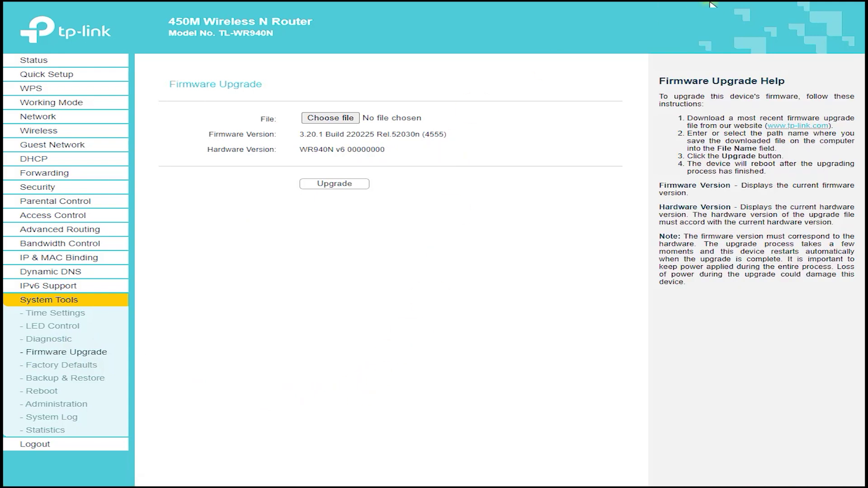
# Mark the Firmware Upgrade heading, then view Factory Defaults and Backup & Restore
pyautogui.moveTo(259, 59)
pyautogui.mouseDown()
pyautogui.moveTo(272, 91)
pyautogui.moveTo(161, 101)
pyautogui.moveTo(306, 106)
pyautogui.mouseUp()
pyautogui.click(78, 367)
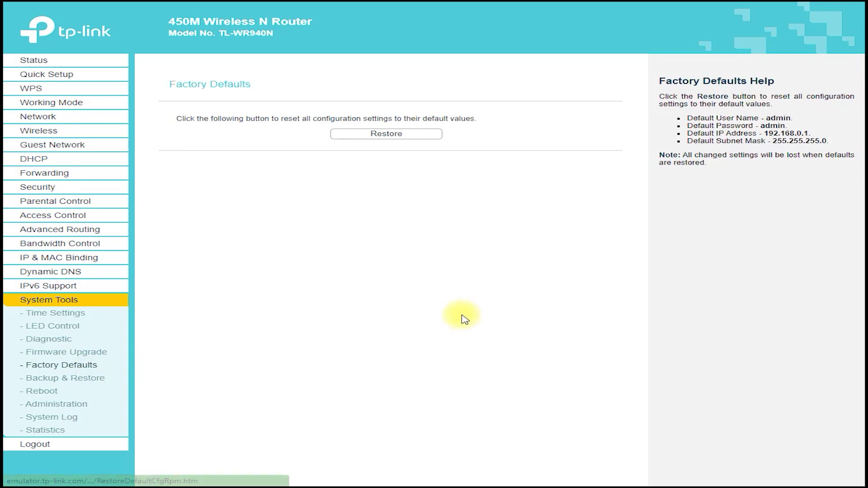
pyautogui.click(84, 378)
# Annotate the configuration backup and restore options, then view Reboot and Administration
pyautogui.moveTo(156, 97)
pyautogui.mouseDown()
pyautogui.moveTo(281, 88)
pyautogui.moveTo(154, 97)
pyautogui.mouseUp()
pyautogui.moveTo(273, 90)
pyautogui.mouseDown()
pyautogui.moveTo(296, 115)
pyautogui.moveTo(208, 105)
pyautogui.mouseUp()
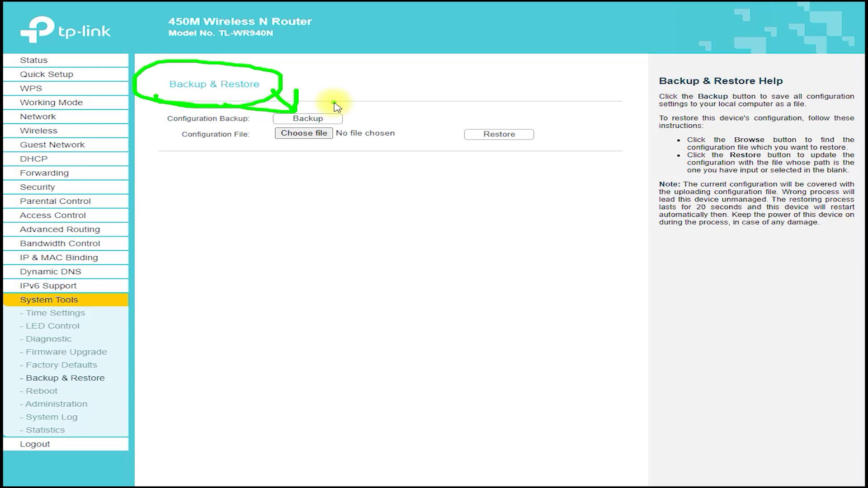
pyautogui.moveTo(298, 98); pyautogui.dragTo(484, 110)
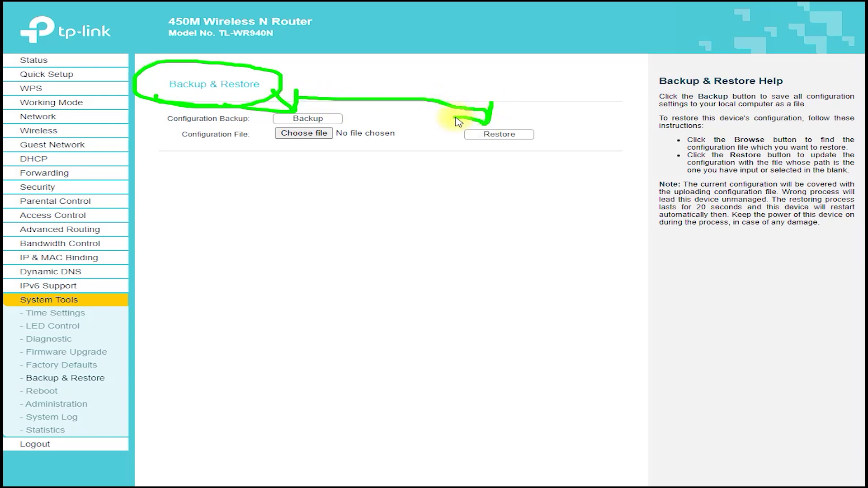
pyautogui.press('Escape')
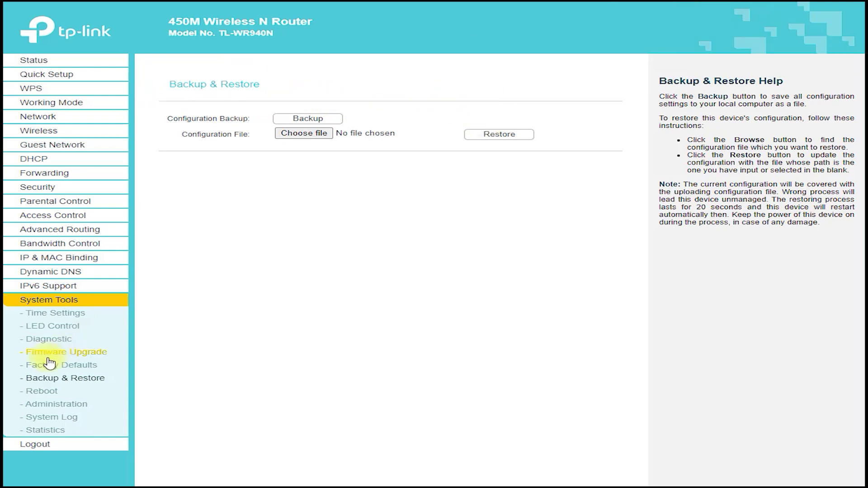
pyautogui.click(54, 393)
pyautogui.click(58, 409)
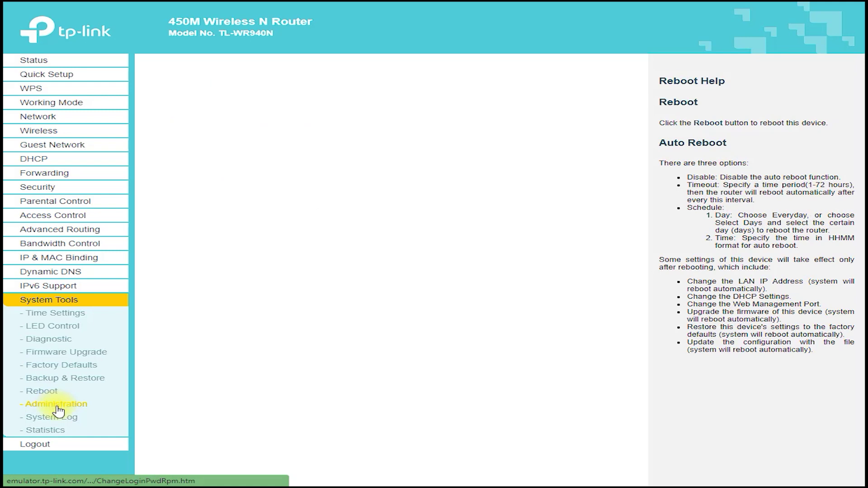